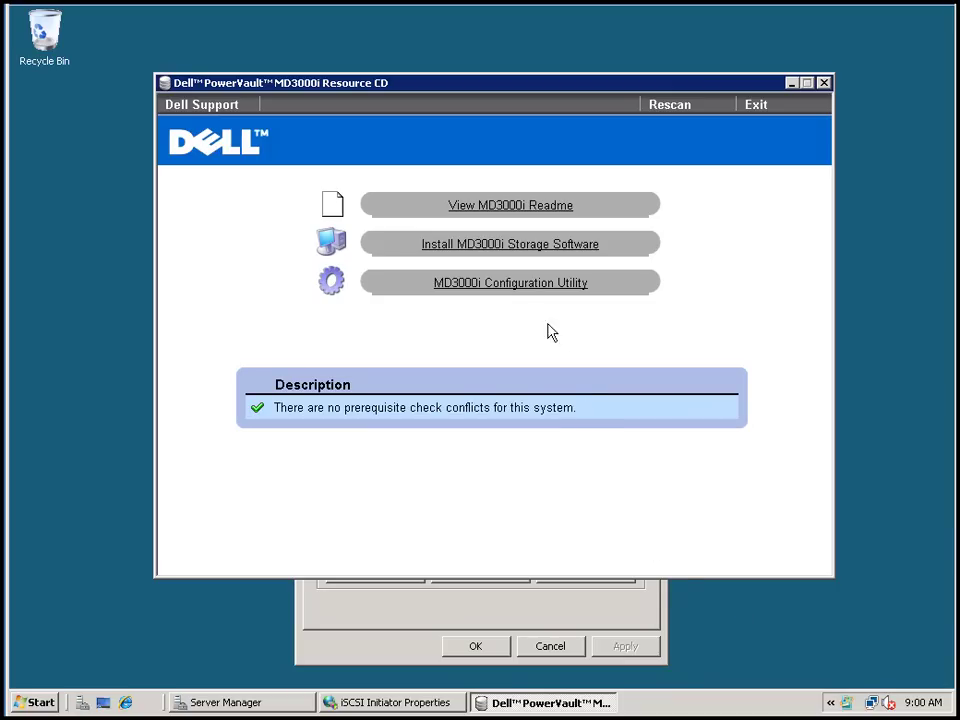
Launch the MD3000i Configuration Utility, choosing Configure MD3000i and then Discover New Arrays.
{"action": "left_click", "coordinate": [512, 286]}
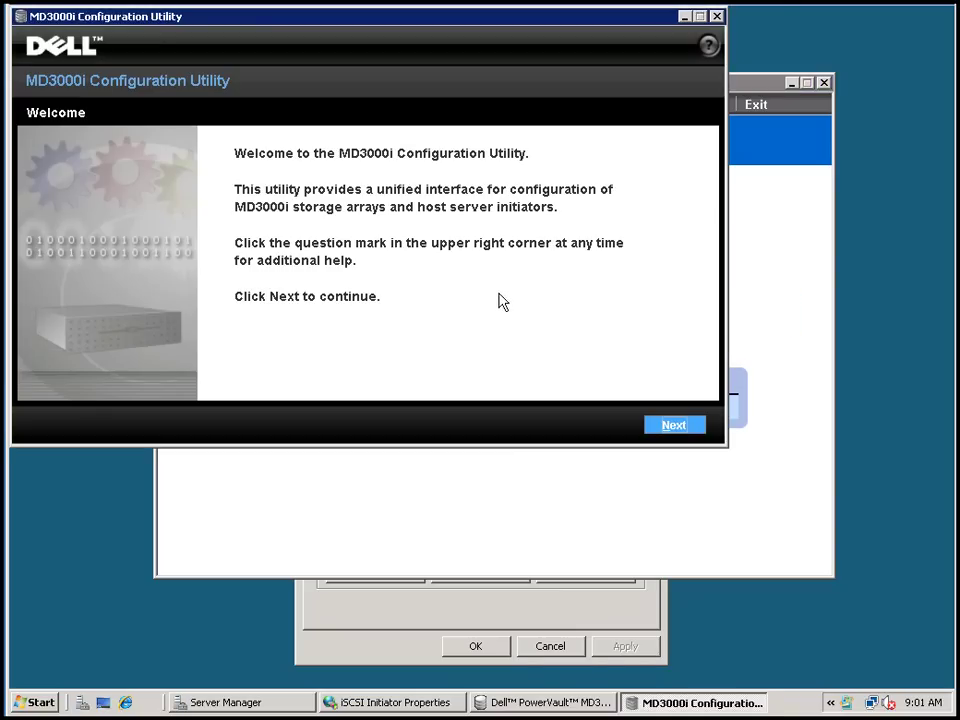
{"action": "left_click", "coordinate": [668, 428]}
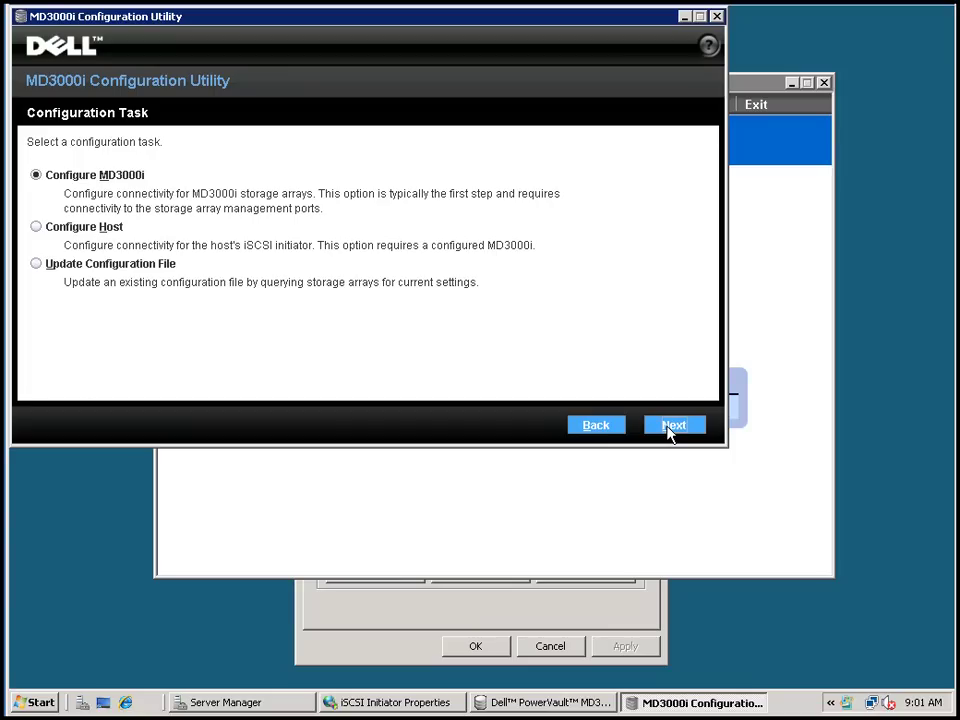
{"action": "left_click", "coordinate": [672, 426]}
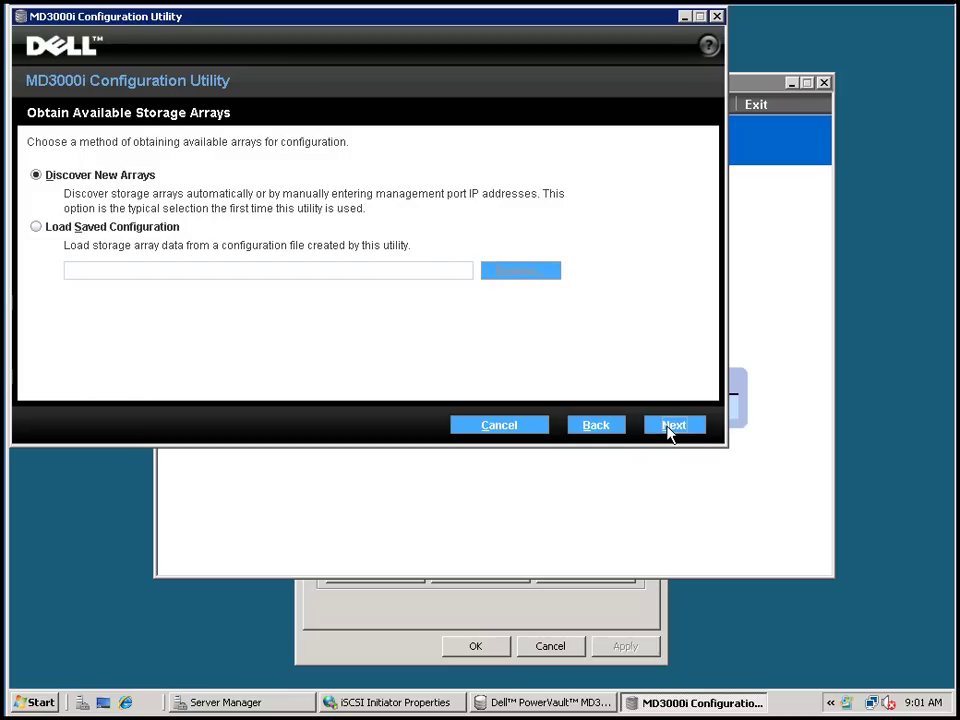
{"action": "left_click", "coordinate": [672, 426]}
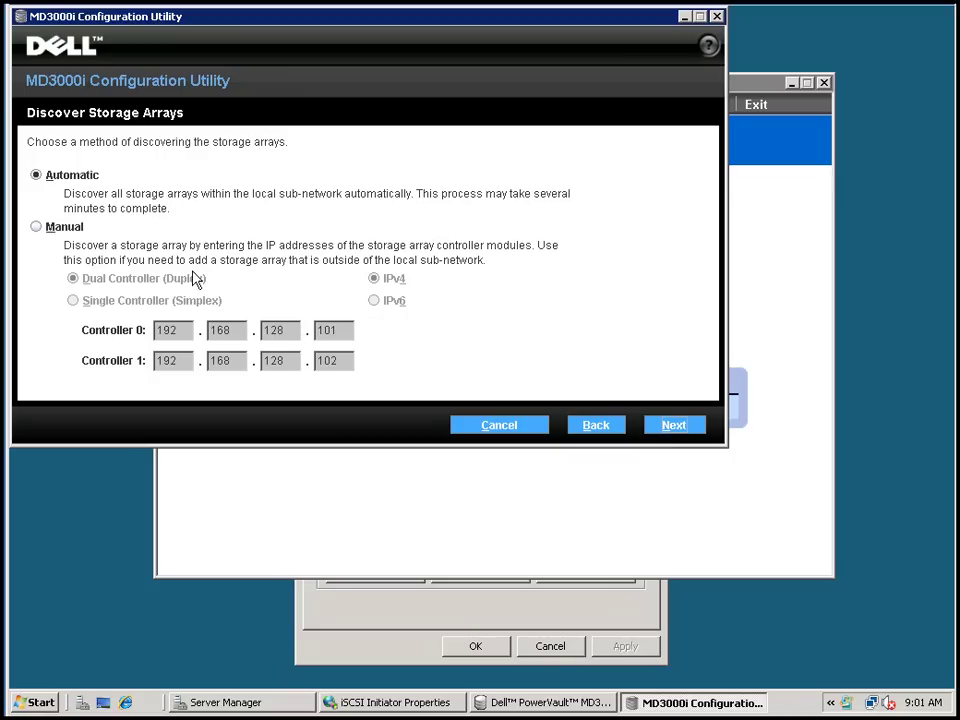
Choose manual discovery and enter 10.10.10.24 as Controller 0's address.
{"action": "left_click", "coordinate": [35, 229]}
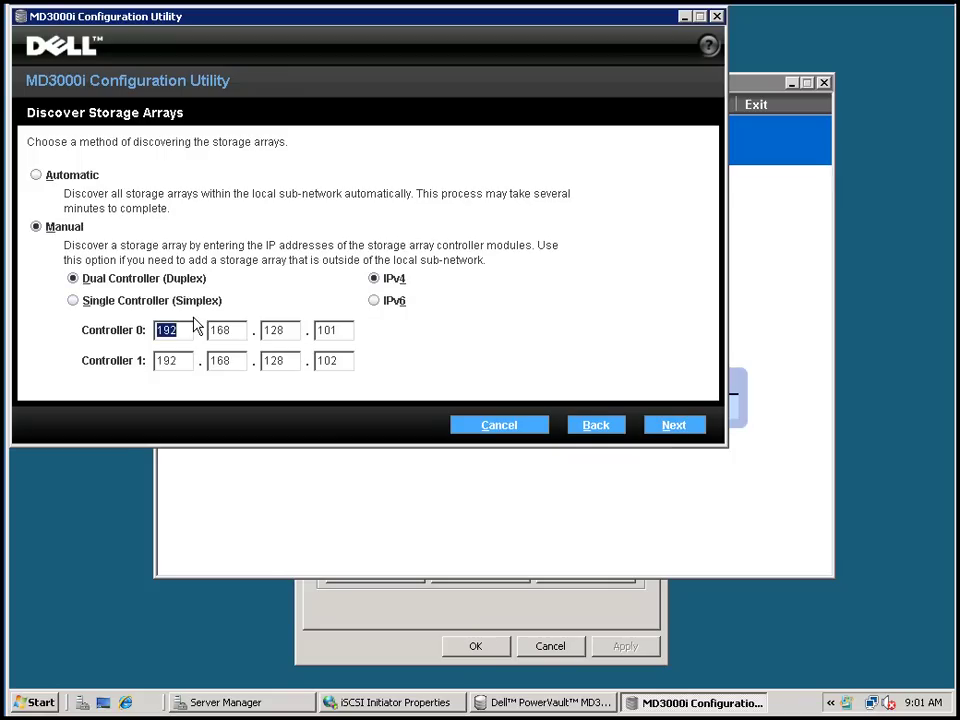
{"action": "type", "text": "10"}
{"action": "key", "text": "period"}
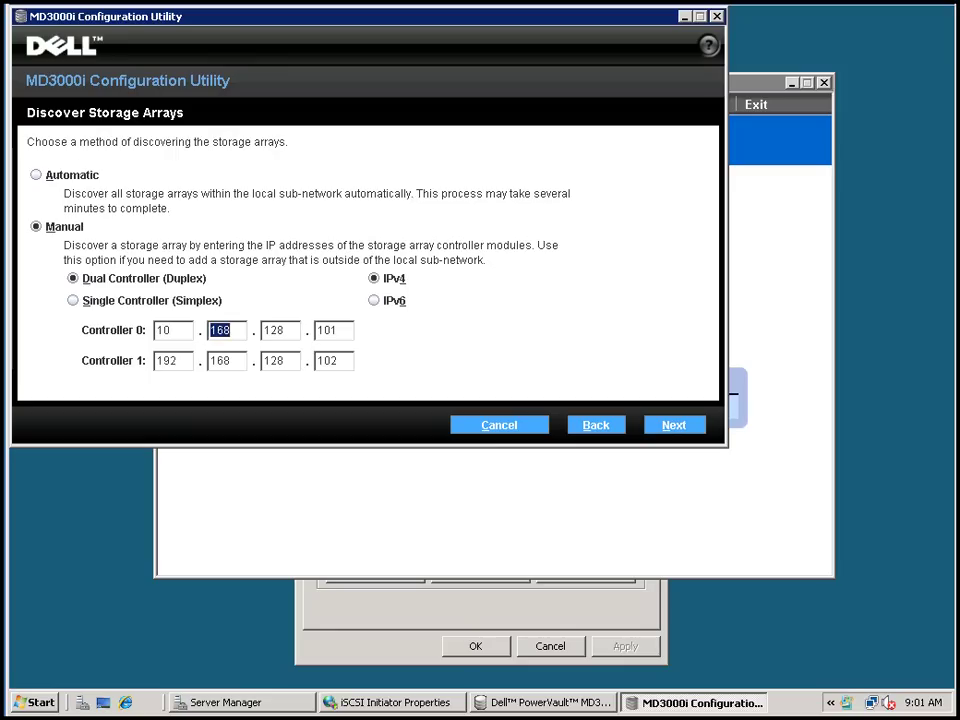
{"action": "type", "text": "10"}
{"action": "key", "text": "period"}
{"action": "type", "text": "10"}
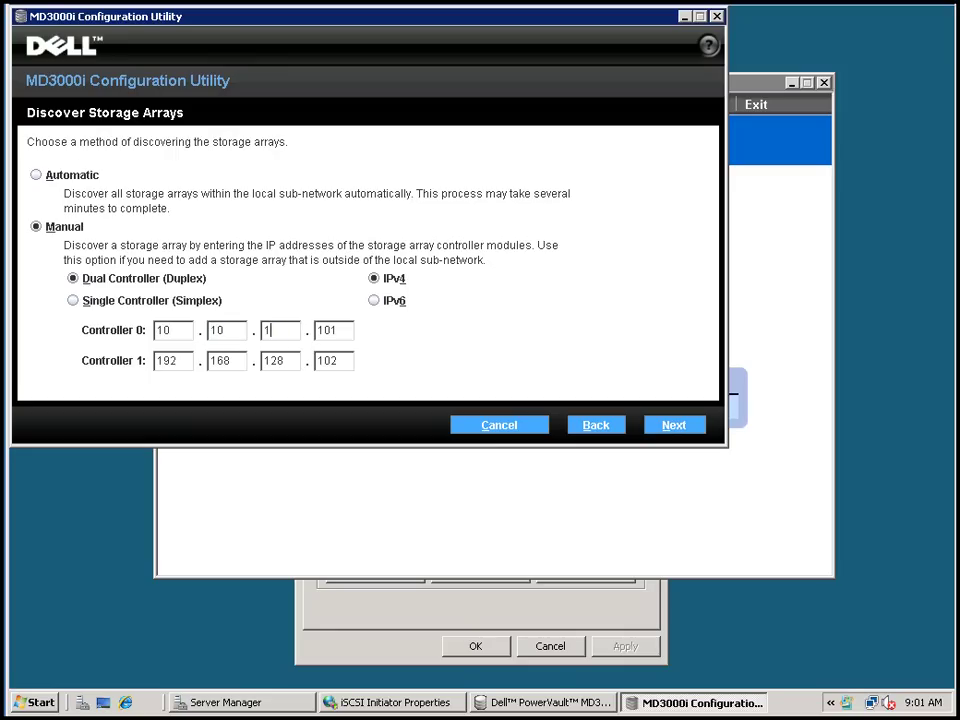
{"action": "key", "text": "period"}
{"action": "type", "text": "24"}
Enter 10.10.10.25 as Controller 1's address and discover the array.
{"action": "left_click", "coordinate": [166, 360]}
{"action": "type", "text": "10"}
{"action": "key", "text": "period"}
{"action": "type", "text": "10"}
{"action": "key", "text": "period"}
{"action": "type", "text": "10"}
{"action": "key", "text": "period"}
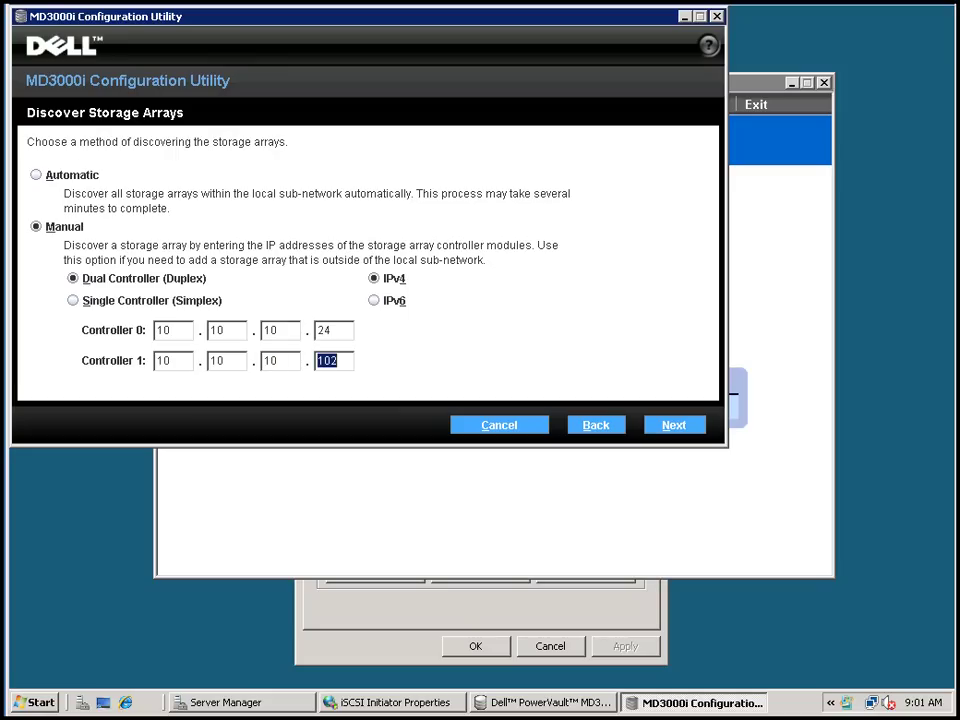
{"action": "type", "text": "25"}
{"action": "left_click", "coordinate": [678, 426]}
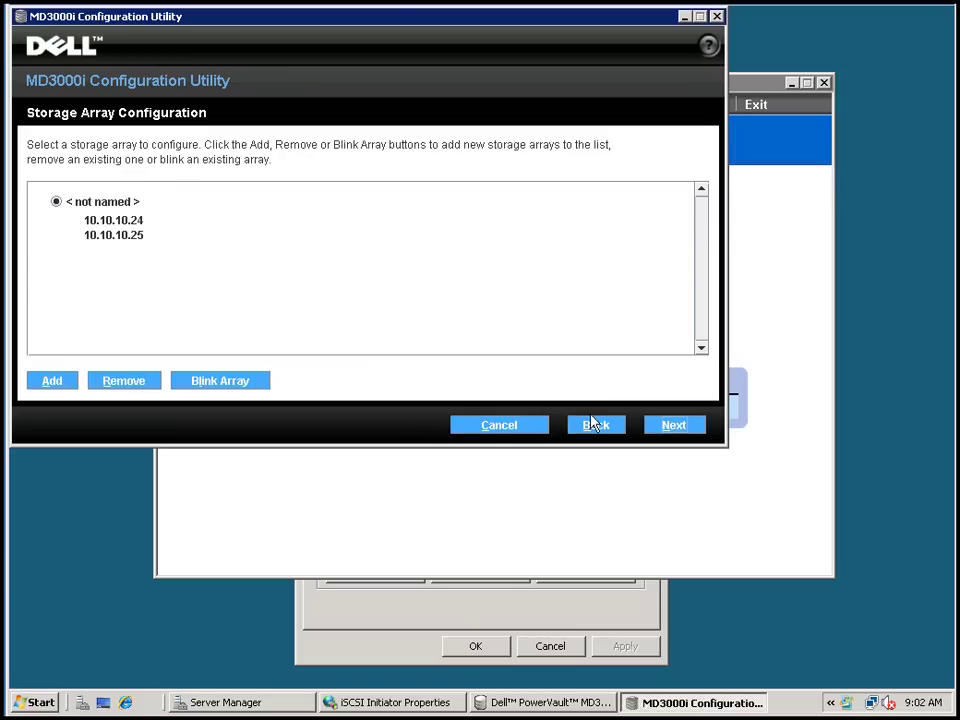
Select the discovered unnamed array and name it r2md3000i.
{"action": "left_click", "coordinate": [674, 425]}
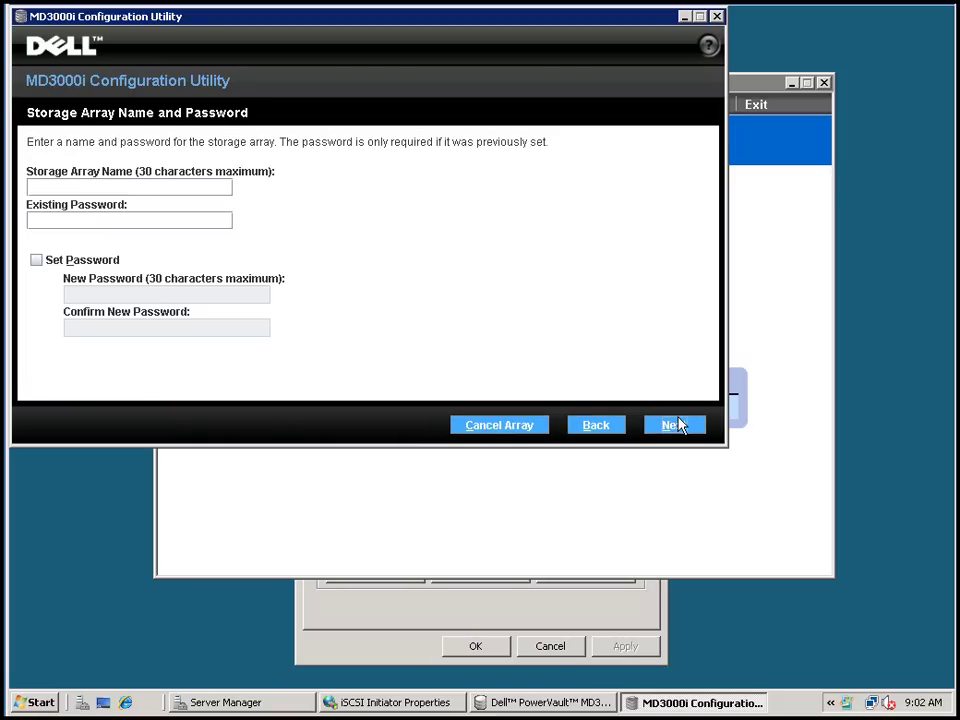
{"action": "left_click", "coordinate": [168, 182]}
{"action": "type", "text": "r2md3000i"}
{"action": "left_click", "coordinate": [674, 425]}
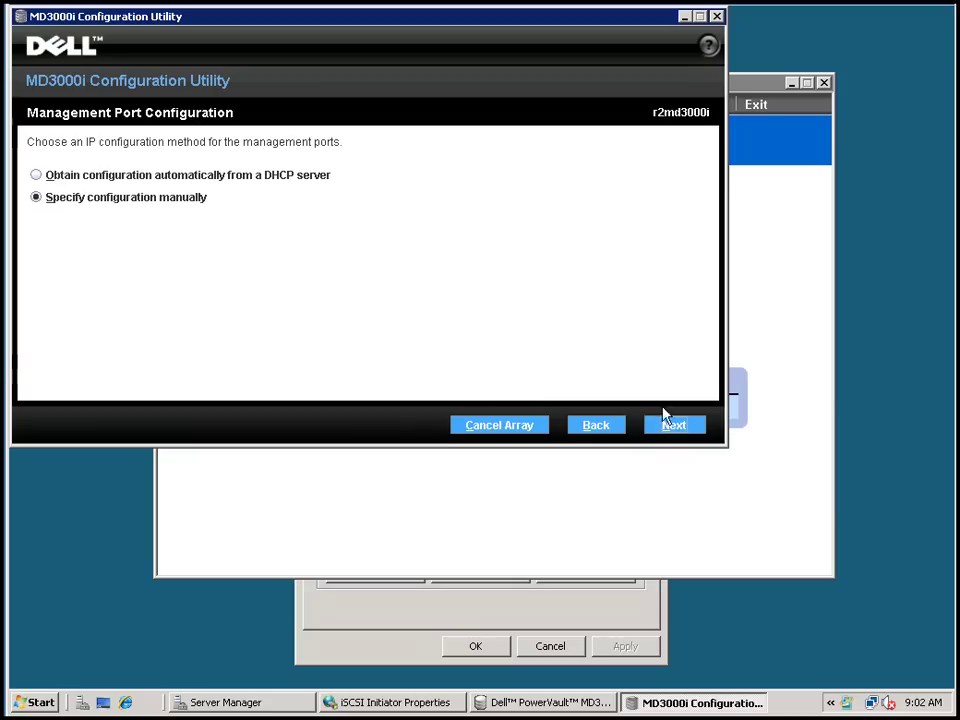
Keep the manual management port addresses 10.10.10.24 and 10.10.10.25 with gateway 10.10.10.1.
{"action": "left_click", "coordinate": [674, 425]}
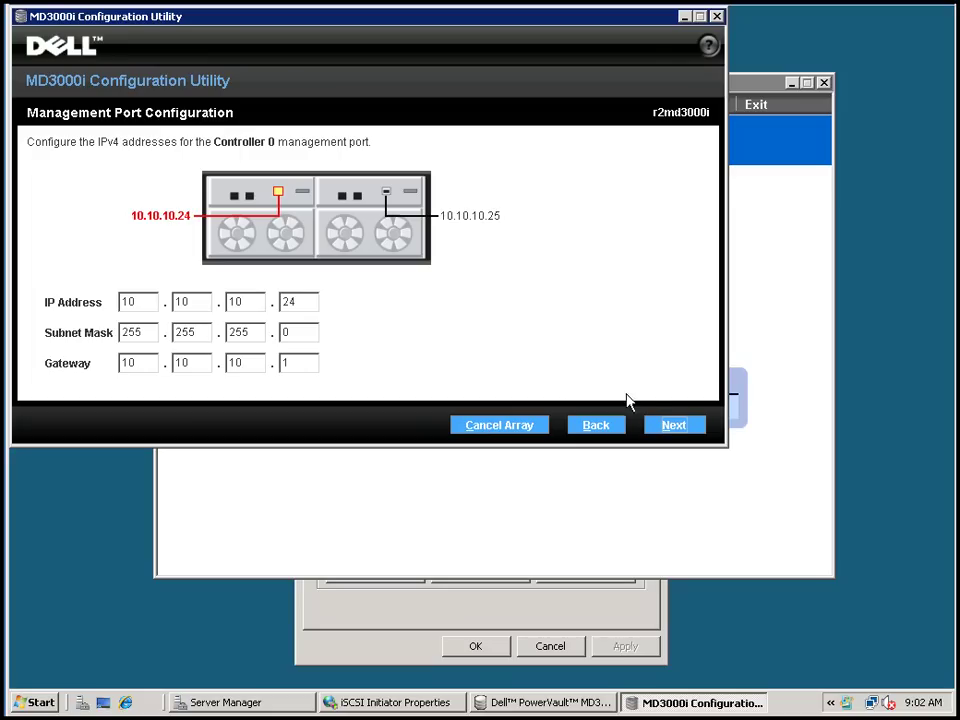
{"action": "left_click", "coordinate": [675, 426]}
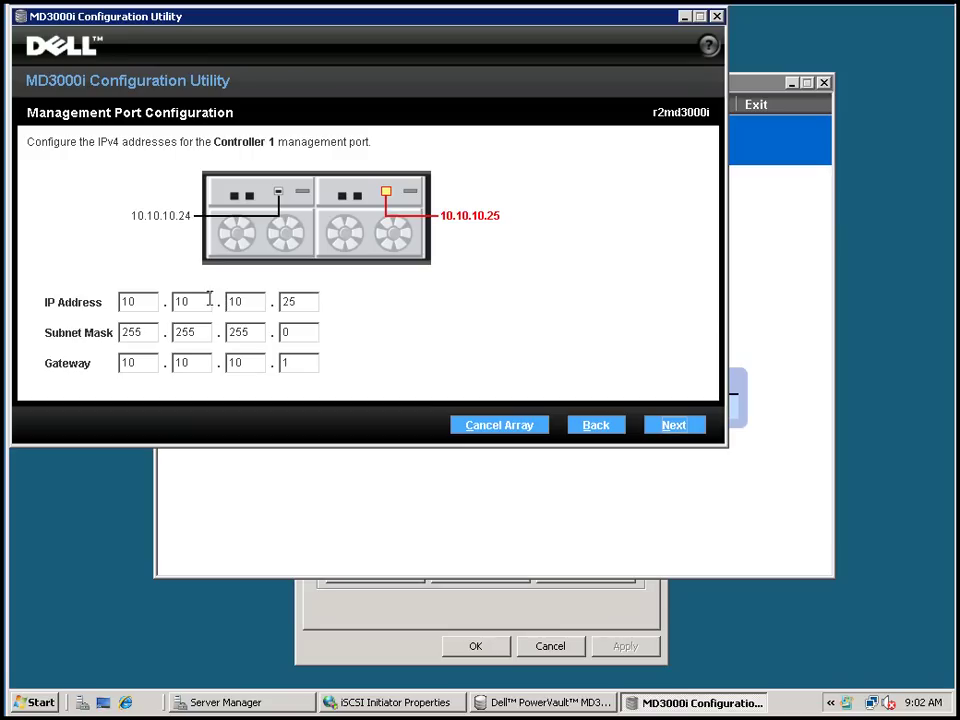
{"action": "left_click", "coordinate": [675, 426]}
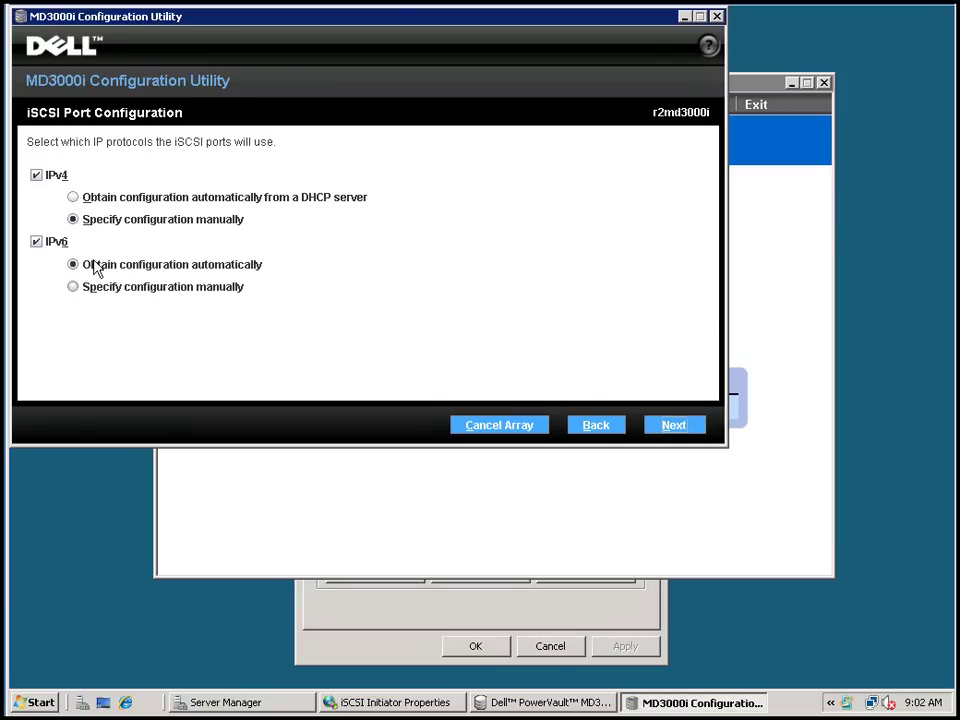
Disable IPv6 on the iSCSI ports and use manual IPv4 addressing.
{"action": "left_click", "coordinate": [36, 243]}
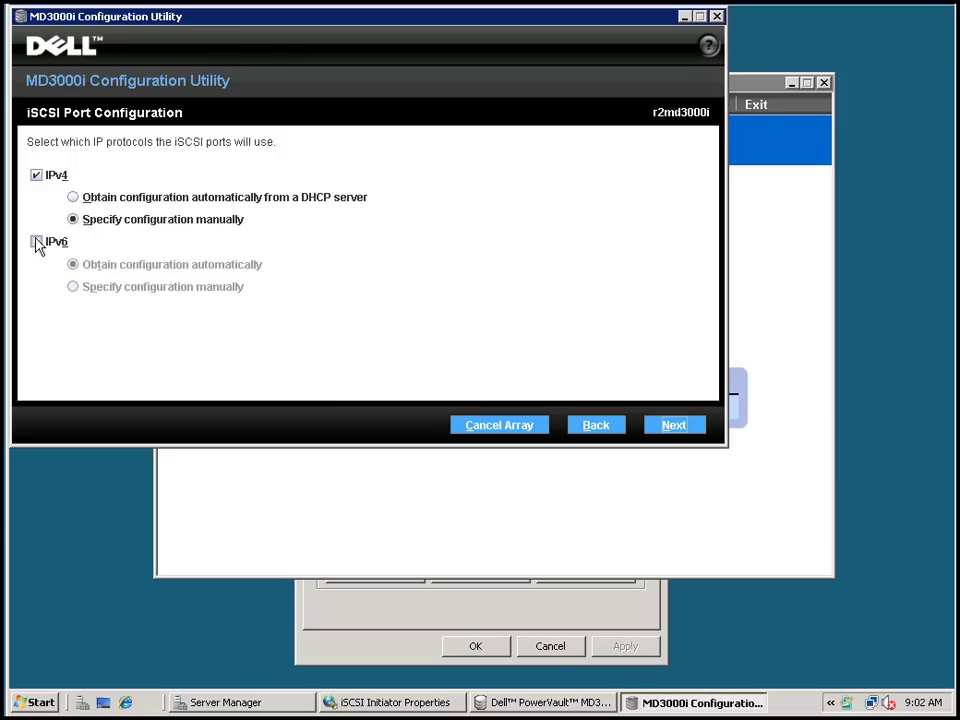
{"action": "left_click", "coordinate": [76, 221]}
{"action": "left_click", "coordinate": [682, 426]}
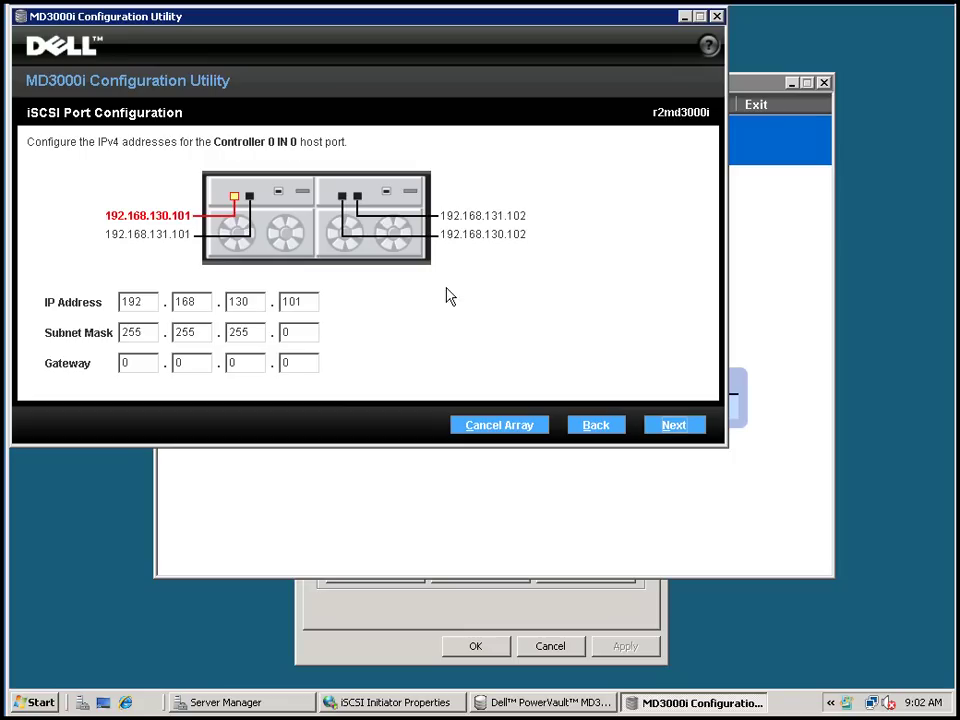
Give Controller 0's IN 0 port IP 10.10.30.25 with gateway 10.10.30.1.
{"action": "double_click", "coordinate": [150, 302]}
{"action": "type", "text": "101"}
{"action": "key", "text": "shift+Tab"}
{"action": "type", "text": "10"}
{"action": "key", "text": "Tab"}
{"action": "type", "text": "10"}
{"action": "key", "text": "Tab"}
{"action": "type", "text": "30"}
{"action": "key", "text": "Tab"}
{"action": "type", "text": "25"}
{"action": "key", "text": "Tab"}
{"action": "key", "text": "Tab"}
{"action": "key", "text": "Tab"}
{"action": "key", "text": "Tab"}
{"action": "key", "text": "Tab"}
{"action": "type", "text": "10"}
{"action": "key", "text": "Tab"}
{"action": "type", "text": "10"}
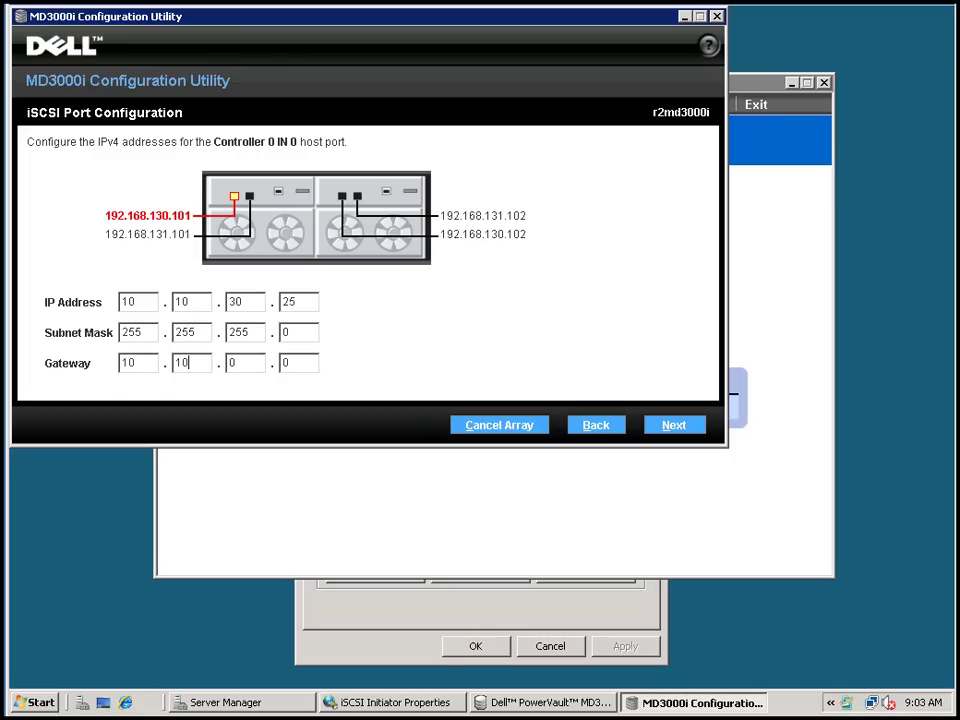
{"action": "key", "text": "Tab"}
{"action": "type", "text": "30"}
{"action": "key", "text": "Tab"}
{"action": "type", "text": "1"}
{"action": "left_click", "coordinate": [680, 425]}
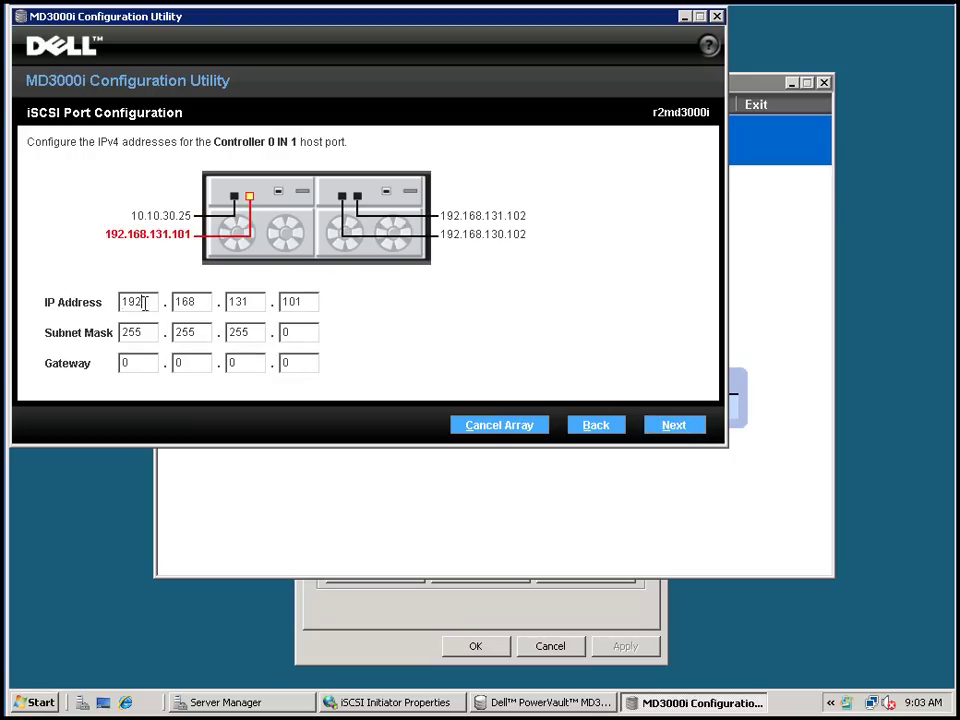
Give Controller 0's IN 1 port IP 10.10.30.27 with gateway 10.10.30.1.
{"action": "double_click", "coordinate": [120, 311]}
{"action": "type", "text": "10.10.30.27"}
{"action": "key", "text": "Tab"}
{"action": "key", "text": "Tab"}
{"action": "key", "text": "Tab"}
{"action": "key", "text": "Tab"}
{"action": "key", "text": "Tab"}
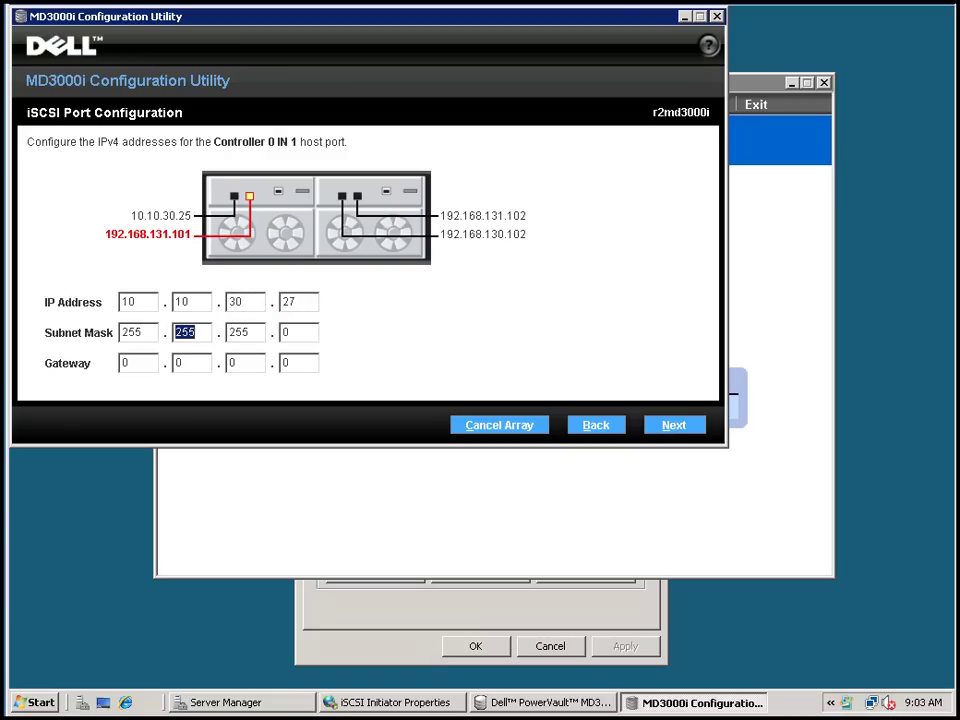
{"action": "type", "text": "10.10.30.1"}
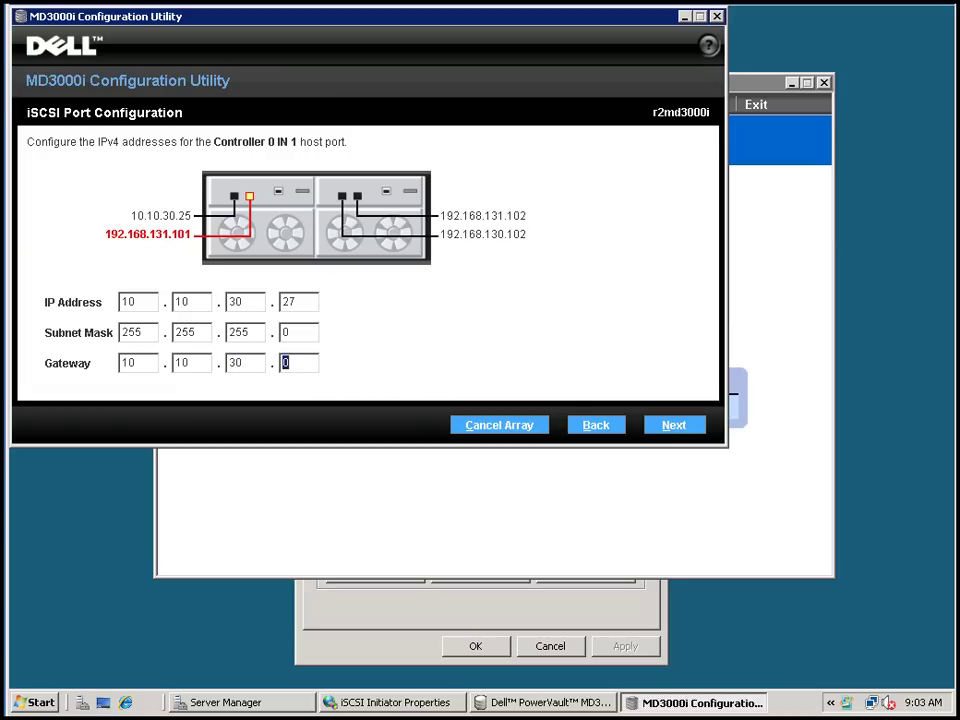
Give Controller 1's IN 0 port IP 10.10.30.28 with gateway 10.10.30.1.
{"action": "left_click", "coordinate": [680, 426]}
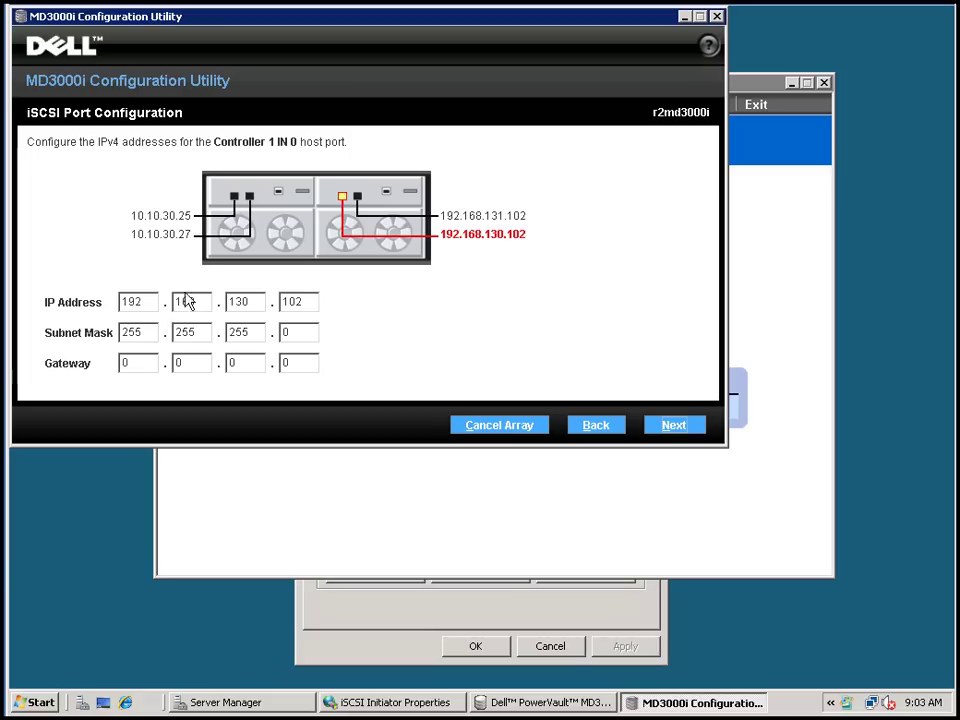
{"action": "double_click", "coordinate": [128, 301]}
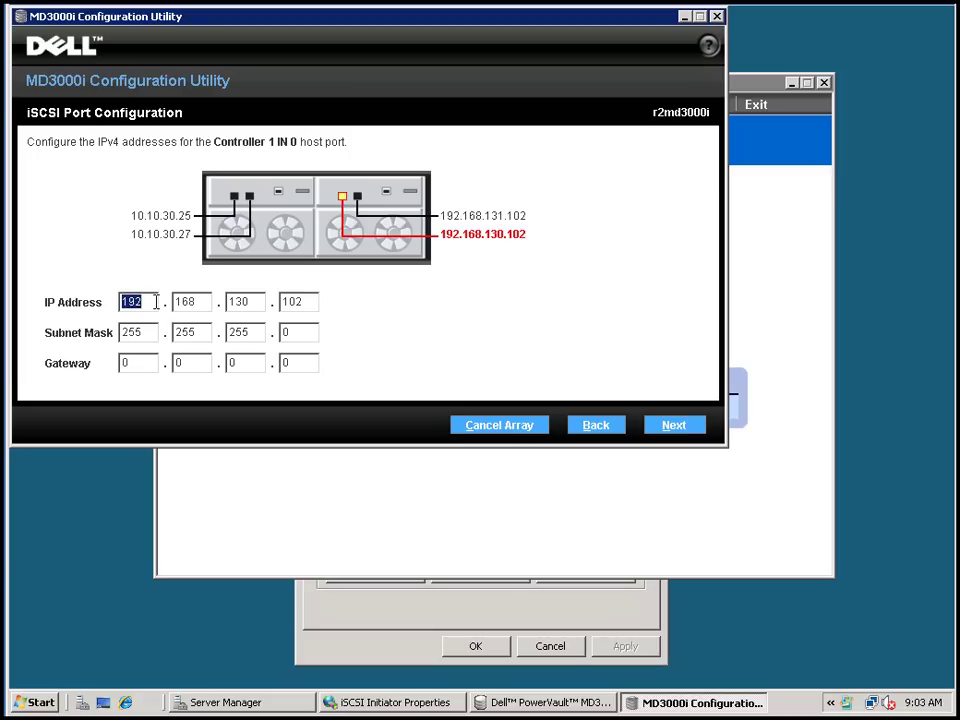
{"action": "type", "text": "10.10.30."}
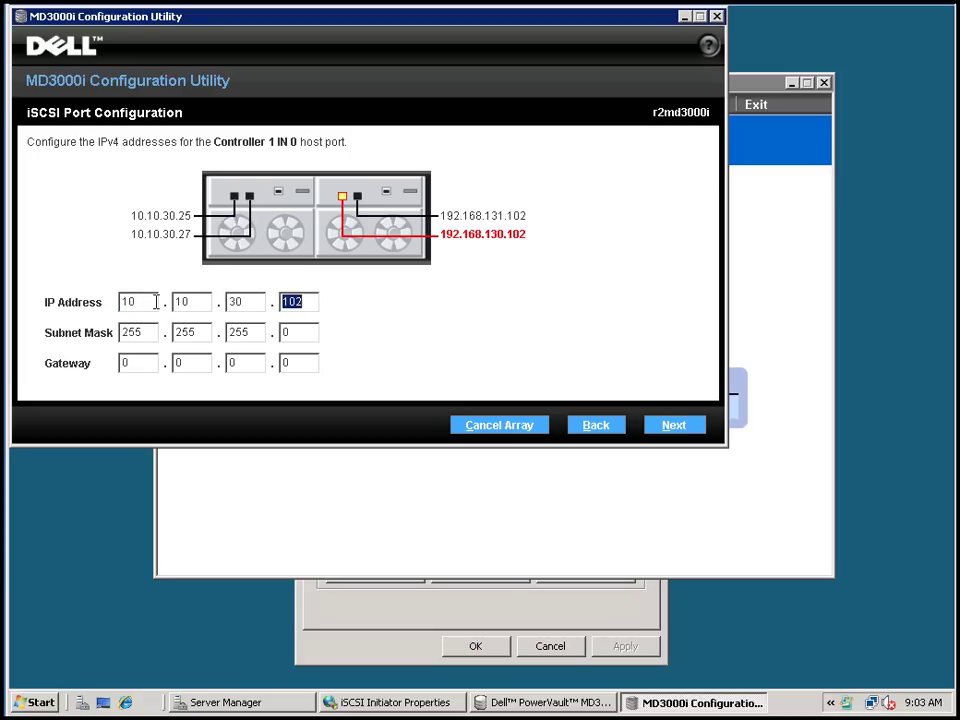
{"action": "type", "text": "28"}
{"action": "key", "text": "Tab"}
{"action": "key", "text": "Tab"}
{"action": "key", "text": "Tab"}
{"action": "left_click", "coordinate": [125, 363]}
{"action": "type", "text": "10.30."}
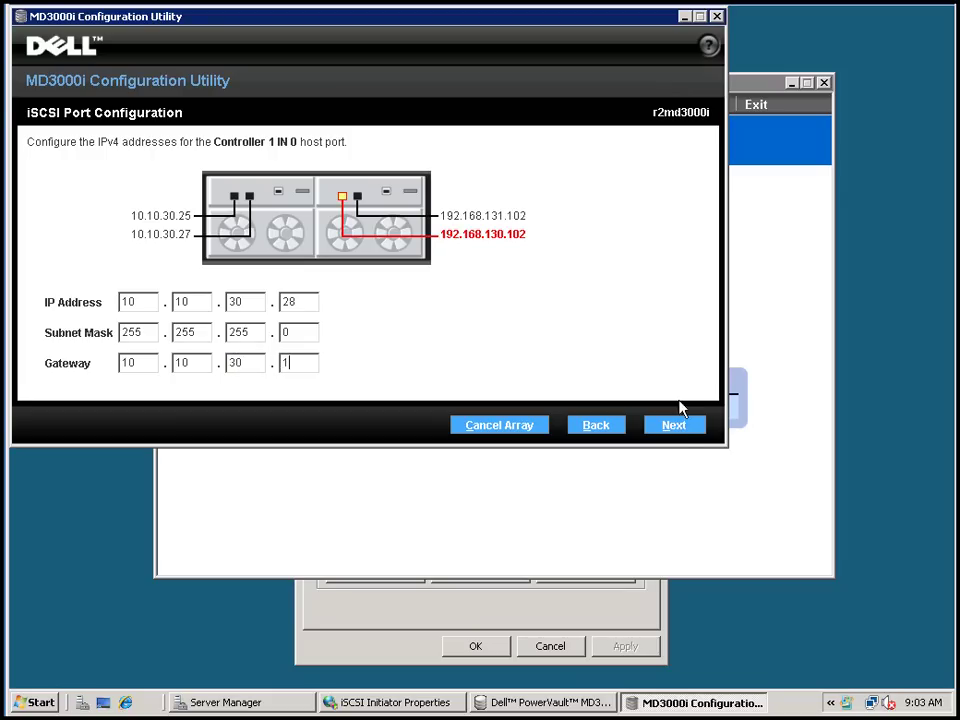
{"action": "type", "text": "1"}
{"action": "left_click", "coordinate": [676, 425]}
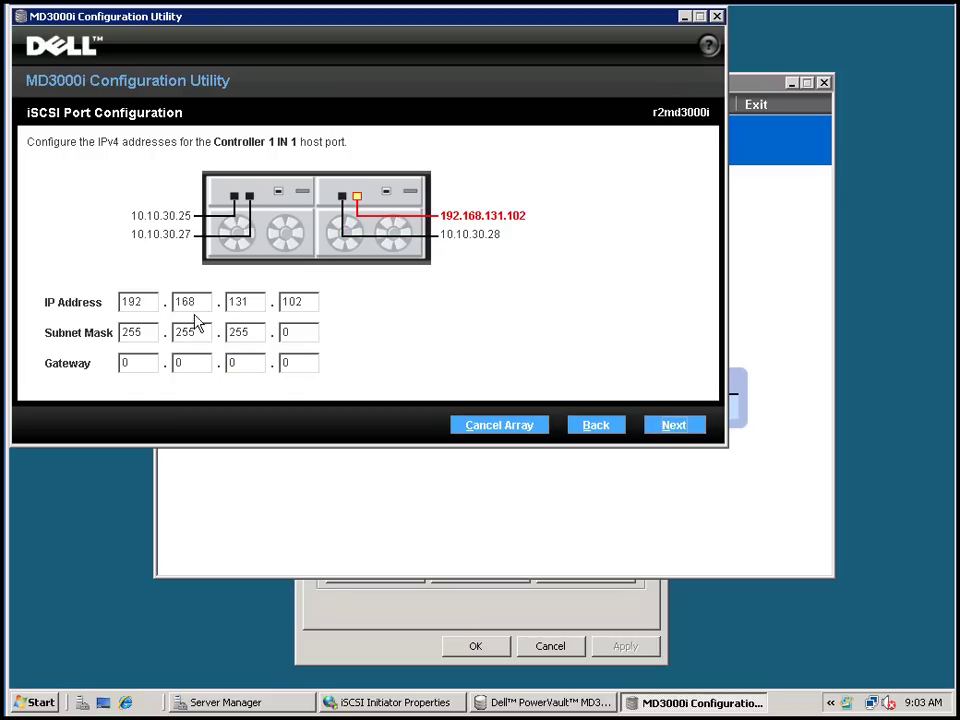
Give Controller 1's IN 1 port IP 10.10.30.29 with gateway 10.10.30.1.
{"action": "double_click", "coordinate": [140, 303]}
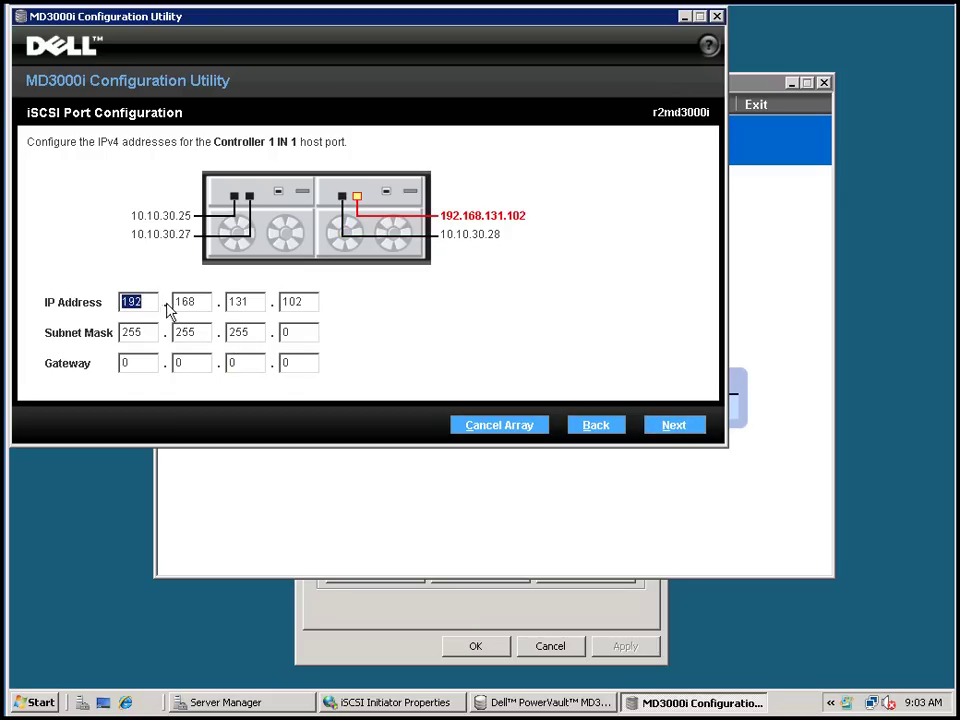
{"action": "type", "text": "10."}
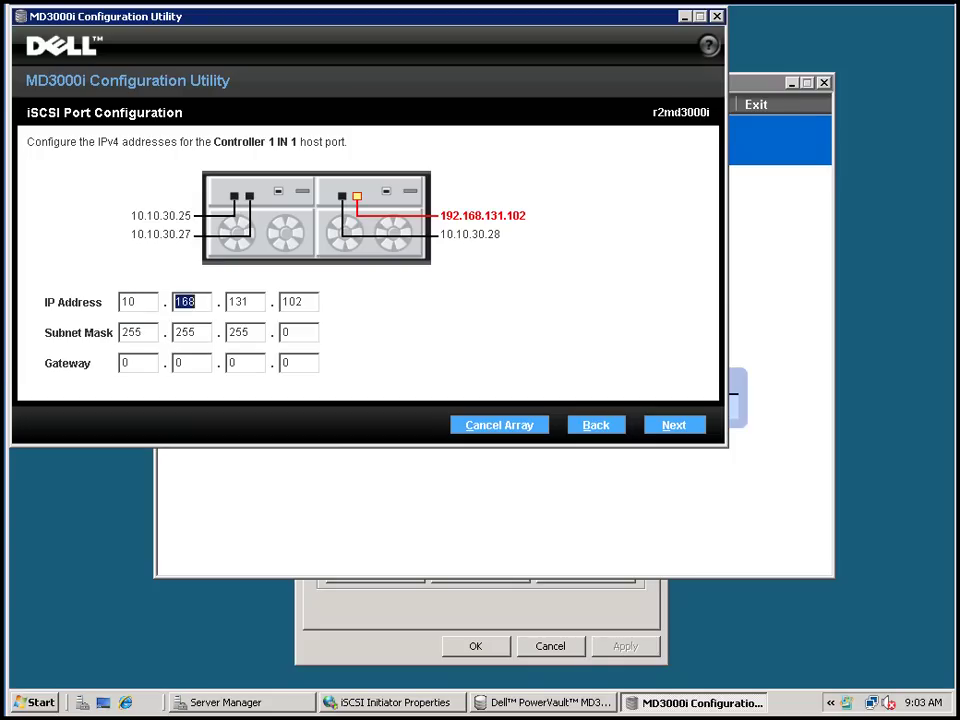
{"action": "type", "text": "10.30."}
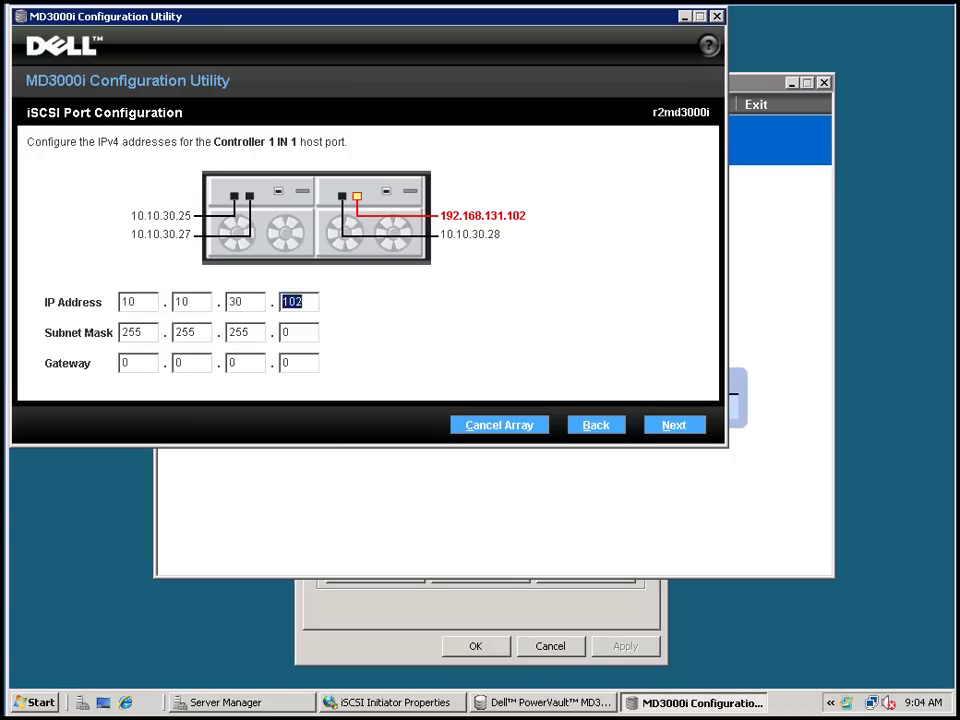
{"action": "type", "text": "2"}
{"action": "key", "text": "Tab"}
{"action": "key", "text": "Tab"}
{"action": "key", "text": "Tab"}
{"action": "key", "text": "Tab"}
{"action": "key", "text": "Tab"}
{"action": "type", "text": "1"}
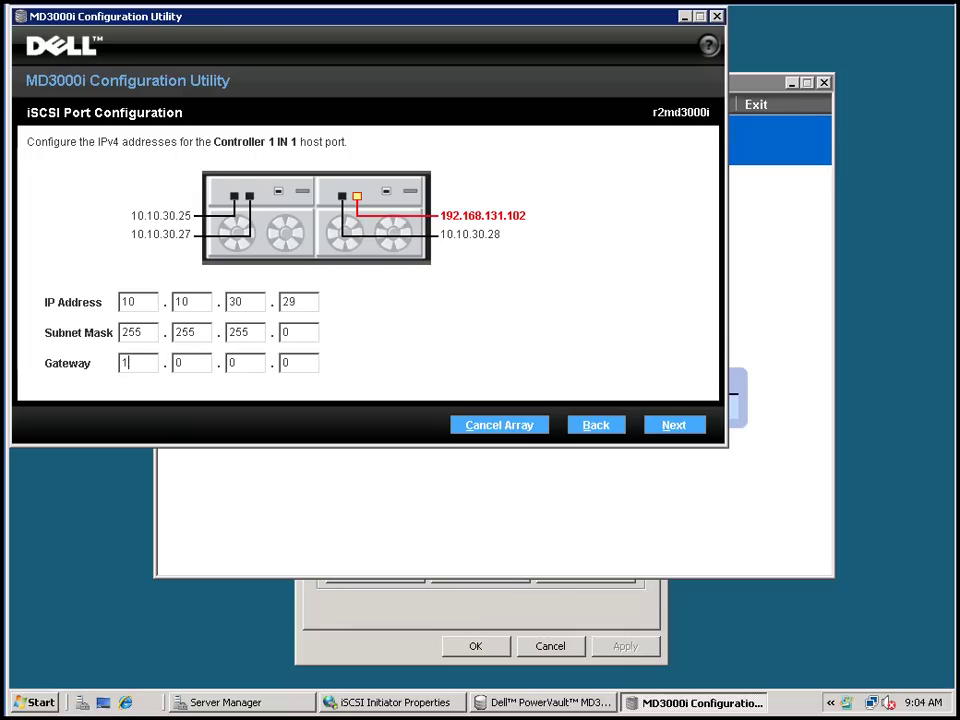
{"action": "type", "text": "0"}
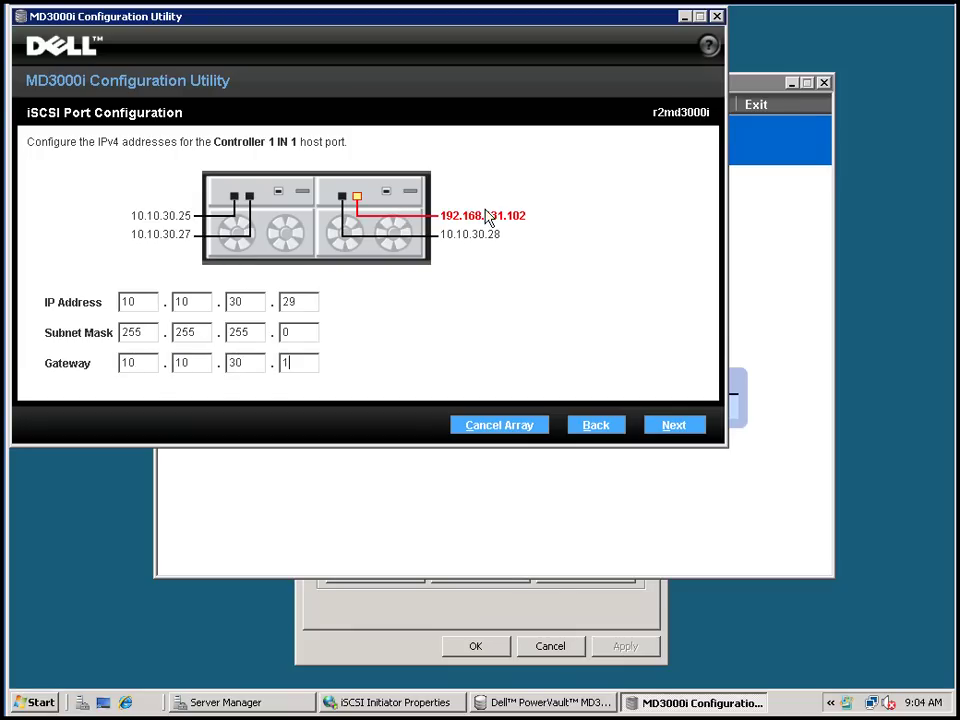
{"action": "left_click", "coordinate": [686, 427]}
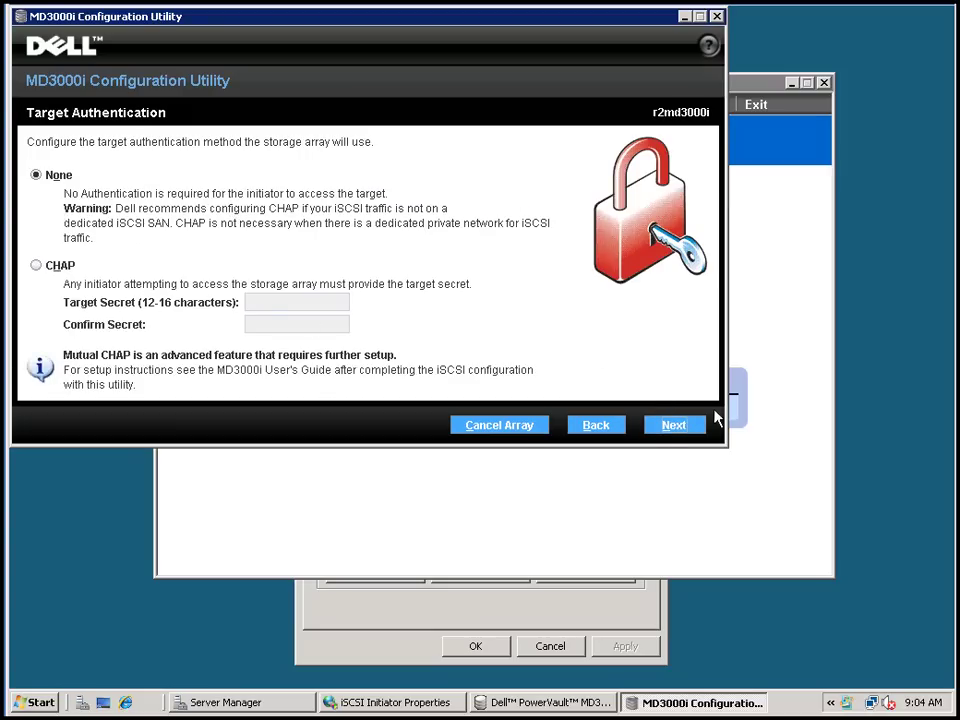
Keep no target authentication, apply the iSCSI settings, and save them to MD3000i_Configuration.xml.
{"action": "left_click", "coordinate": [678, 427]}
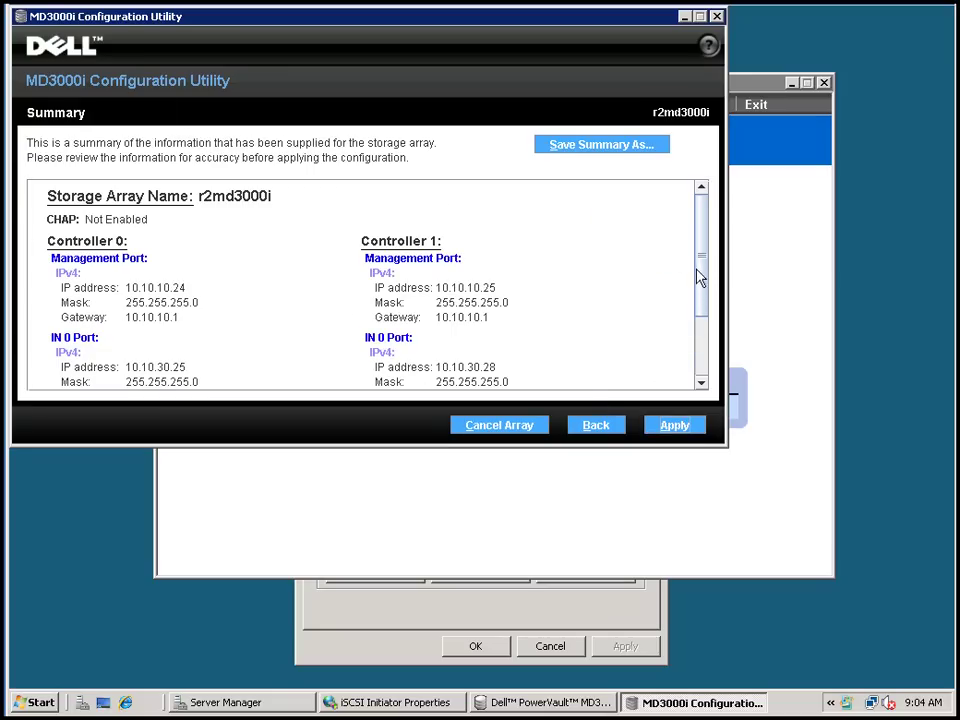
{"action": "left_click_drag", "start_coordinate": [704, 266], "coordinate": [700, 370]}
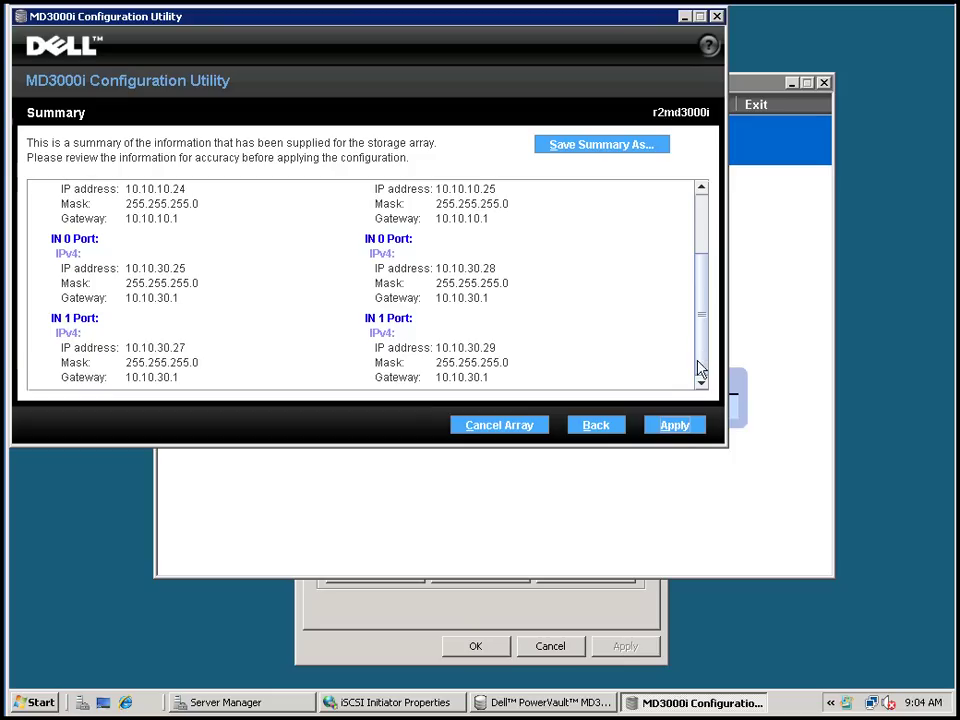
{"action": "left_click", "coordinate": [675, 425]}
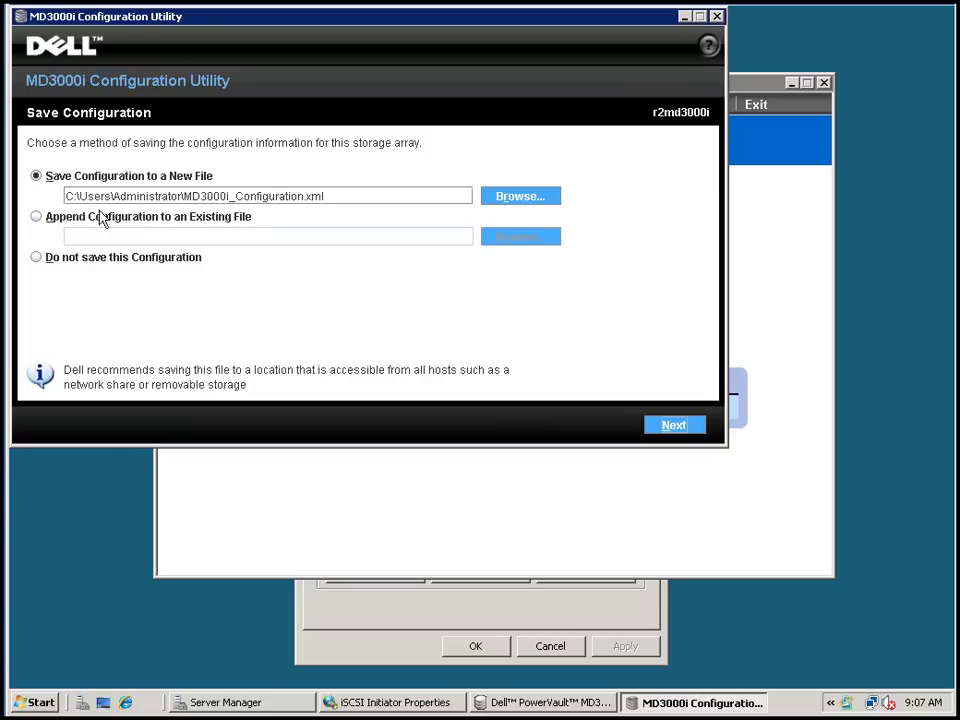
{"action": "left_click", "coordinate": [671, 426]}
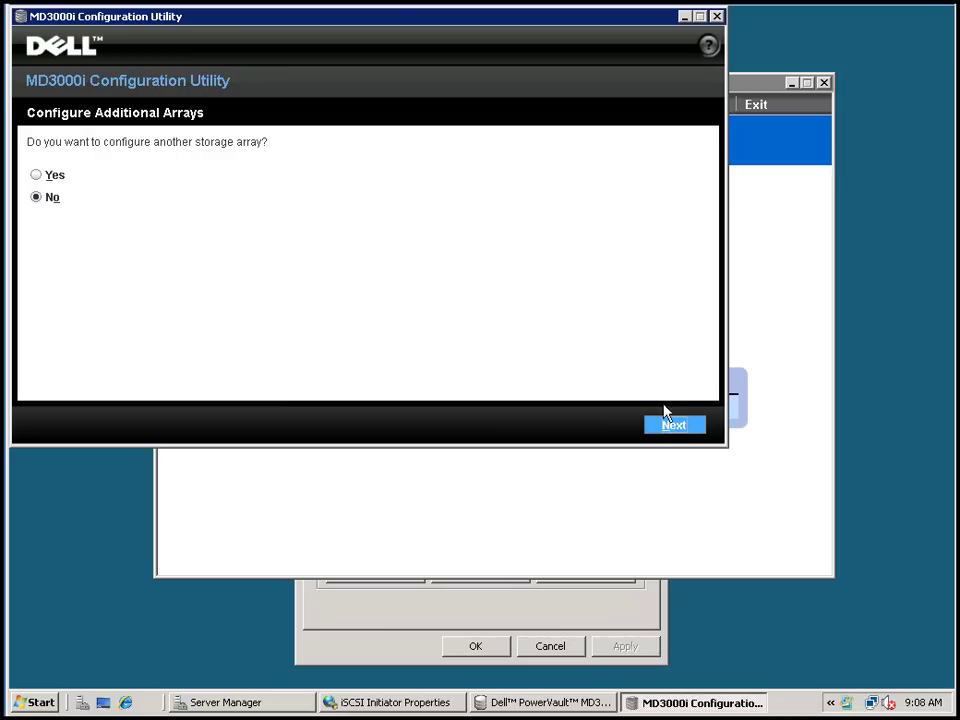
Decline other arrays, then confirm iSCSI Initiator Properties lists no targets and close it.
{"action": "left_click", "coordinate": [668, 430]}
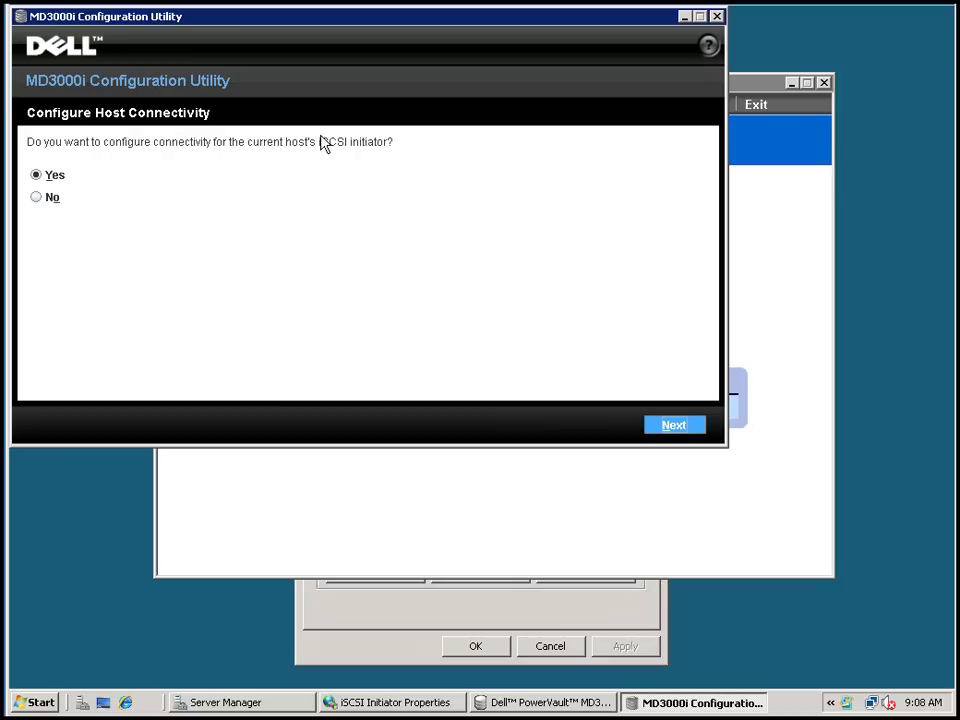
{"action": "left_click", "coordinate": [424, 613]}
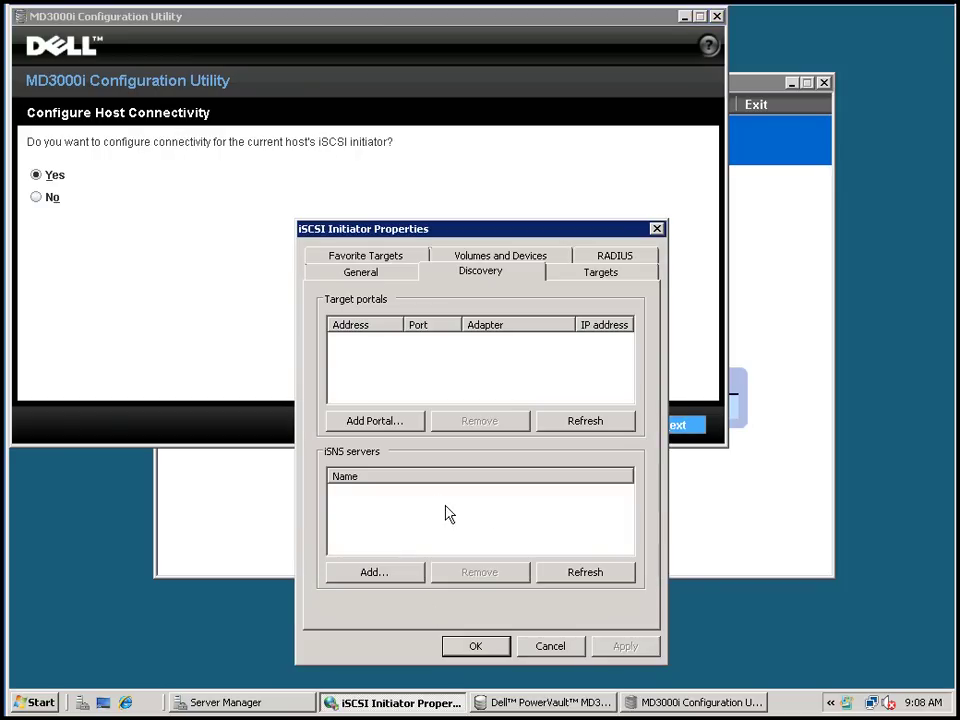
{"action": "left_click", "coordinate": [366, 276]}
{"action": "left_click", "coordinate": [603, 274]}
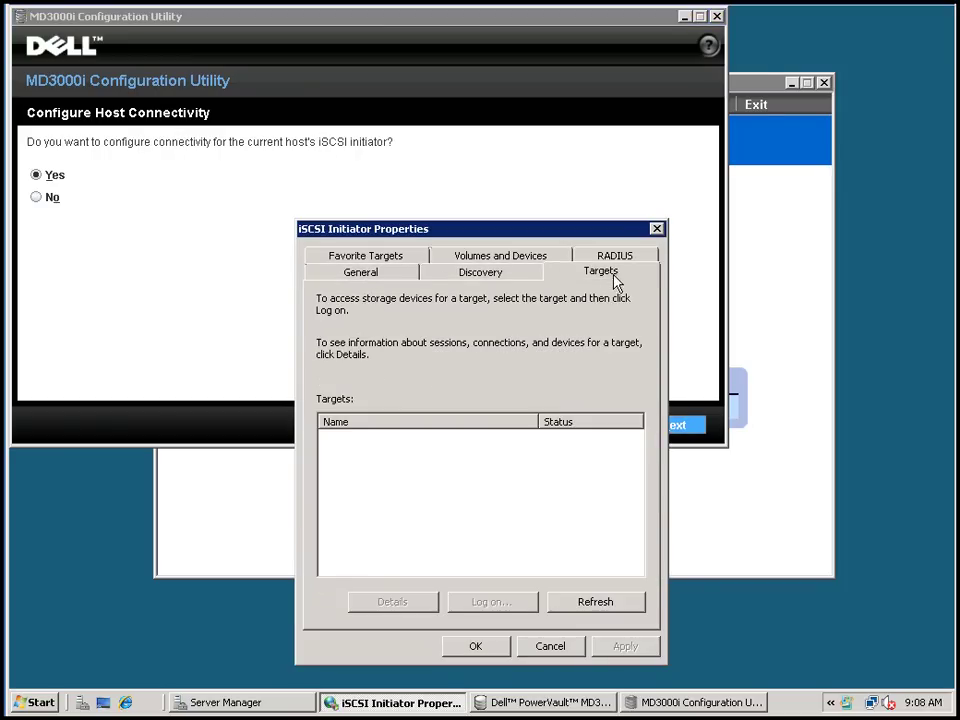
{"action": "left_click", "coordinate": [487, 646]}
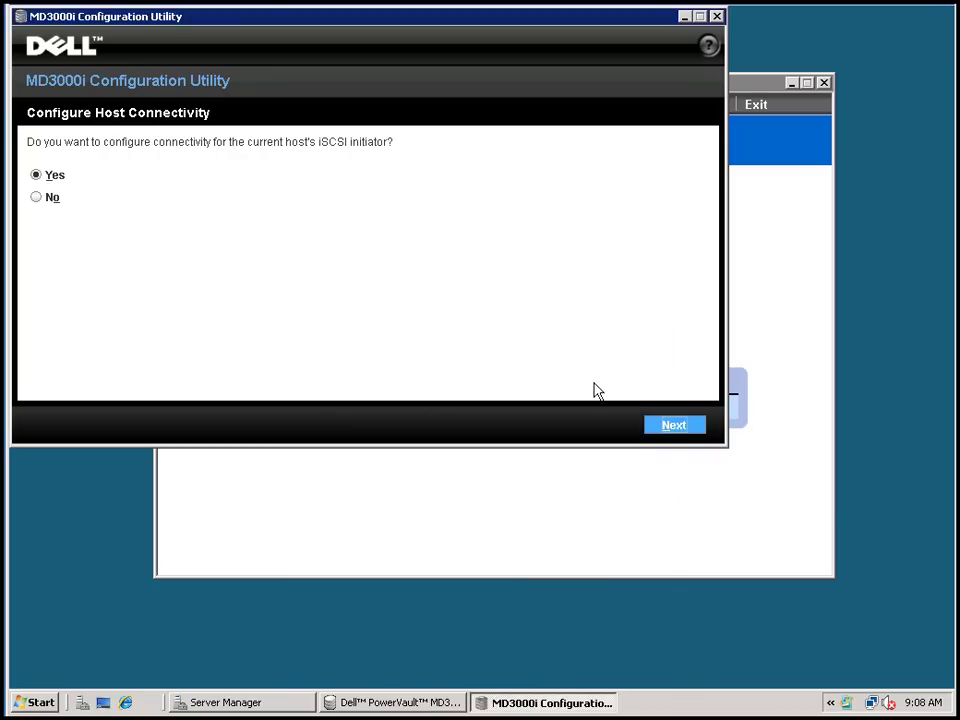
Log the host into r2md3000i's Controller 0 and Controller 1 iSCSI ports, skipping other arrays.
{"action": "left_click", "coordinate": [676, 425]}
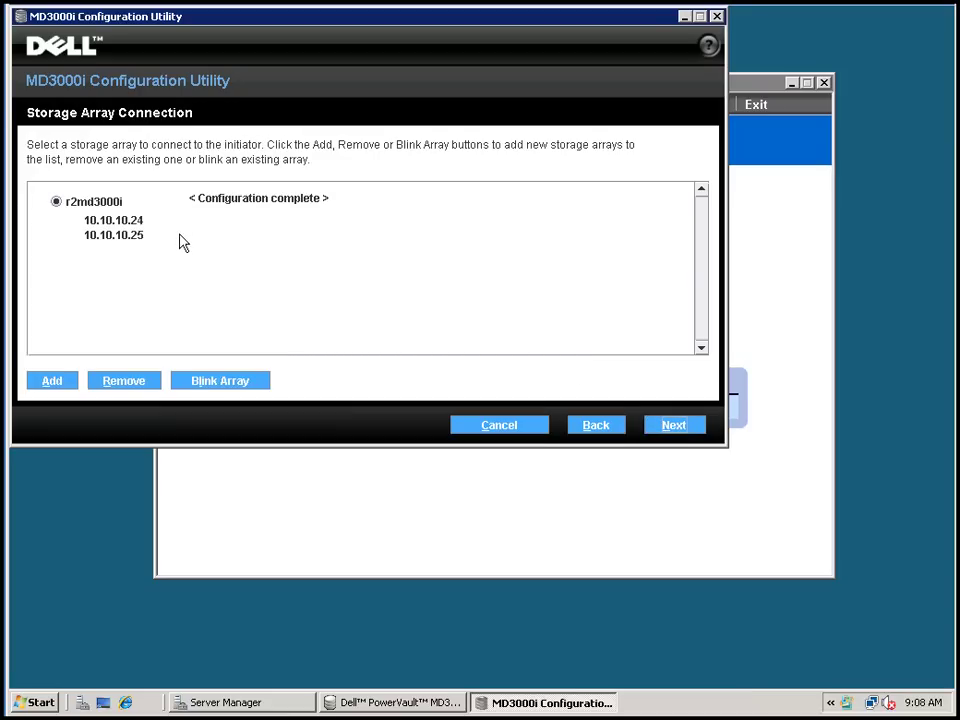
{"action": "left_click", "coordinate": [664, 426]}
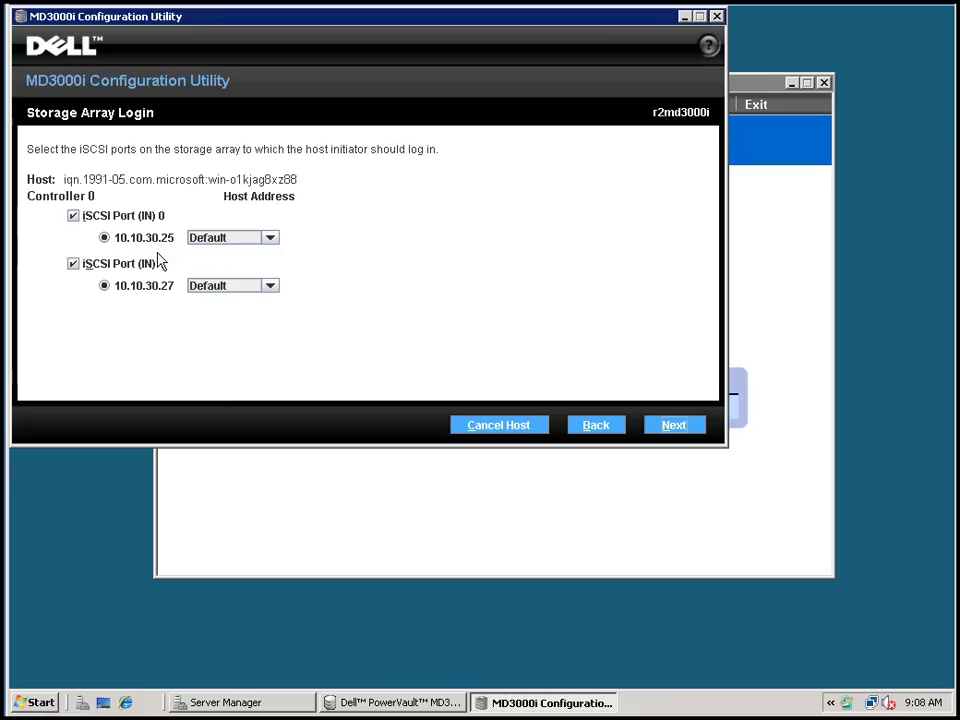
{"action": "left_click", "coordinate": [673, 426]}
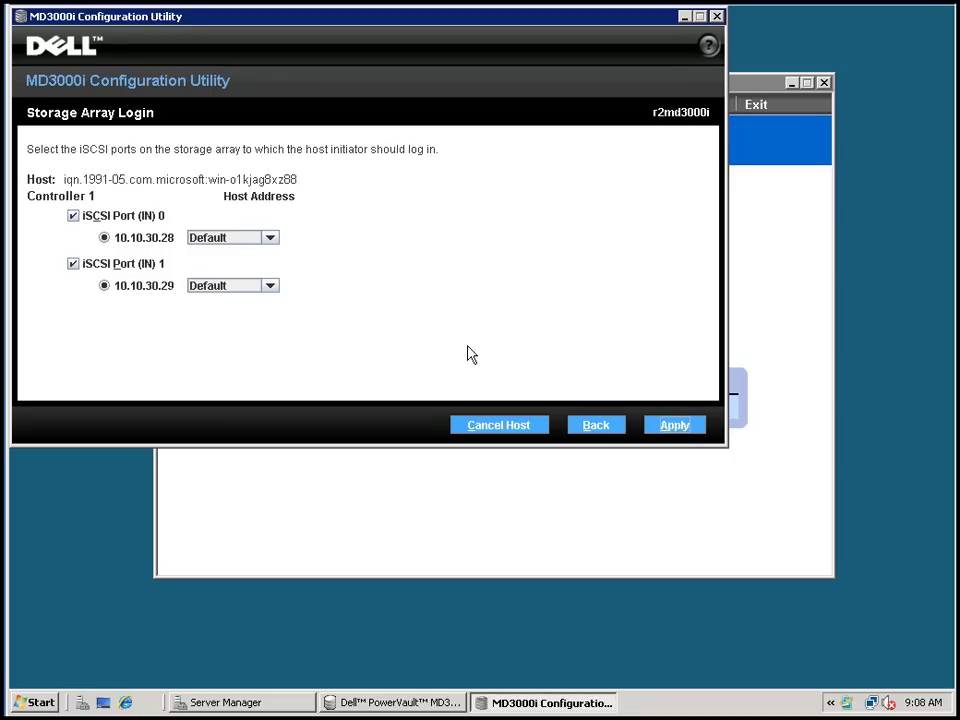
{"action": "left_click", "coordinate": [676, 426]}
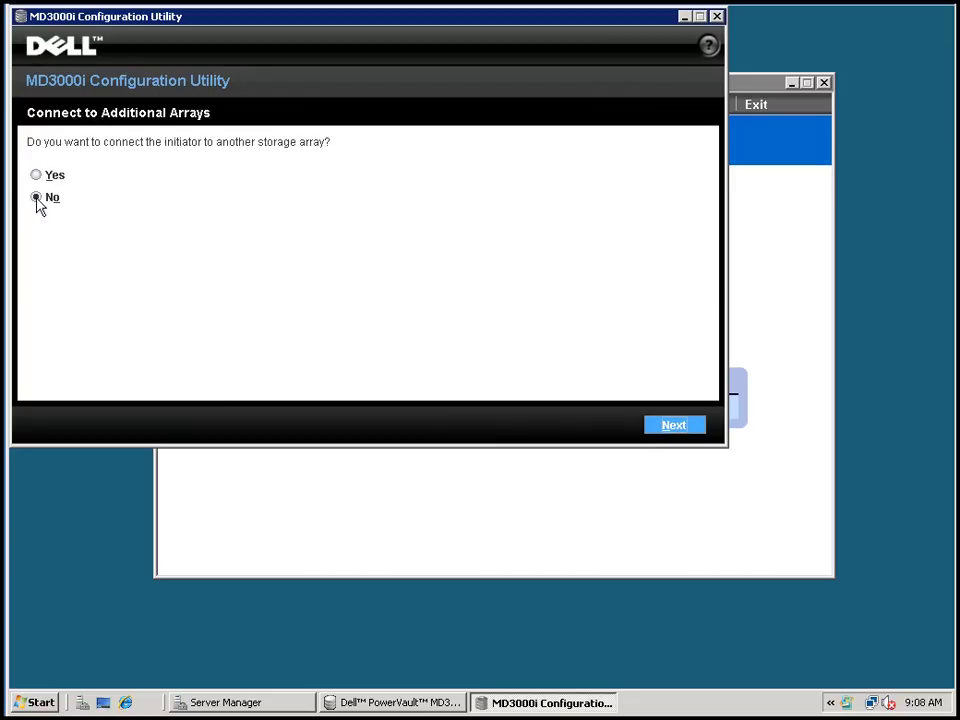
{"action": "left_click", "coordinate": [681, 424]}
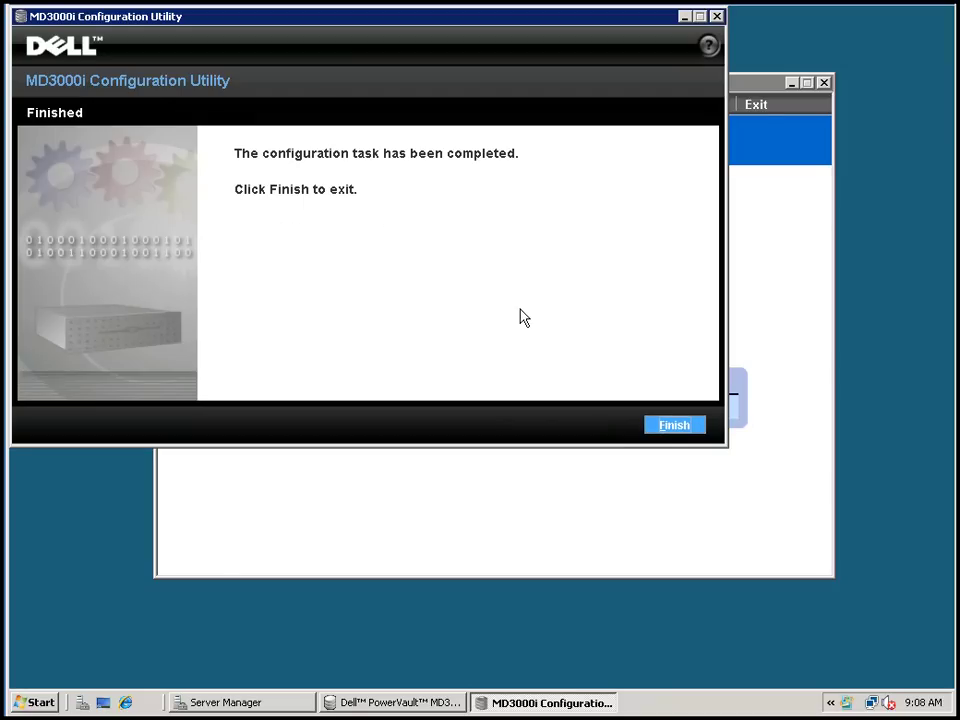
Finish the utility, then confirm four 10.10.30.x portals and a Connected PowerVault target in iSCSI Initiator.
{"action": "left_click", "coordinate": [670, 428]}
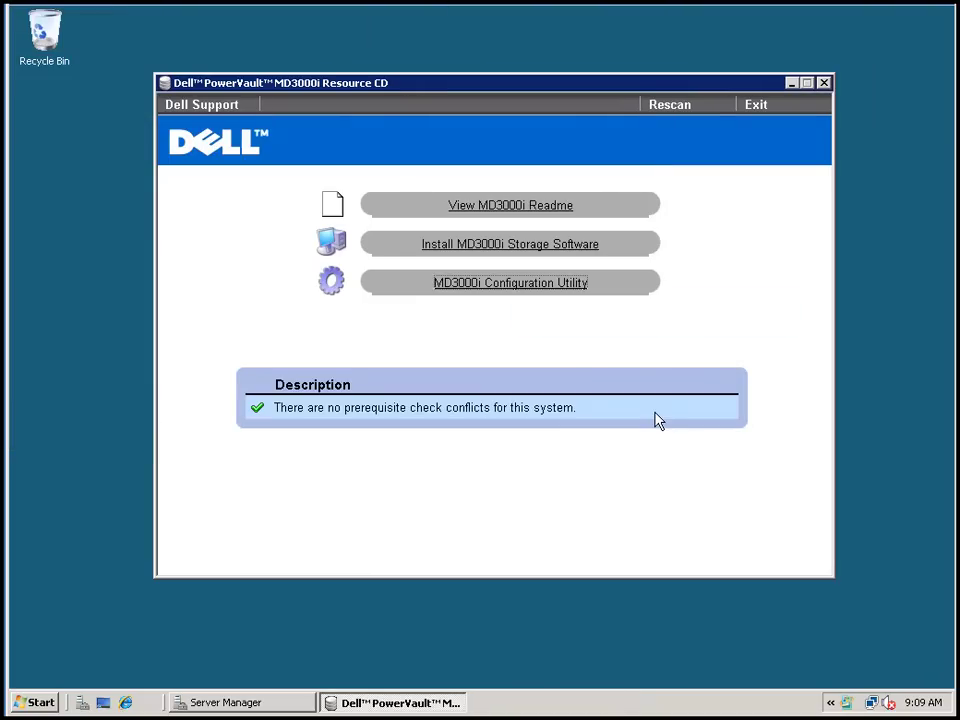
{"action": "left_click", "coordinate": [34, 701]}
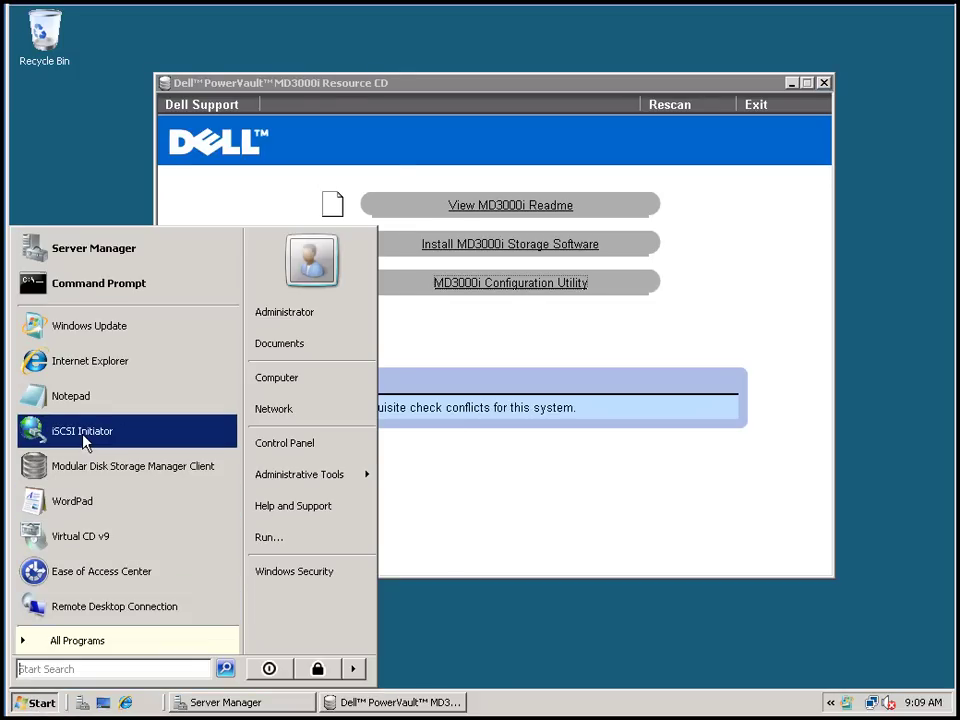
{"action": "left_click", "coordinate": [62, 326]}
{"action": "left_click", "coordinate": [215, 79]}
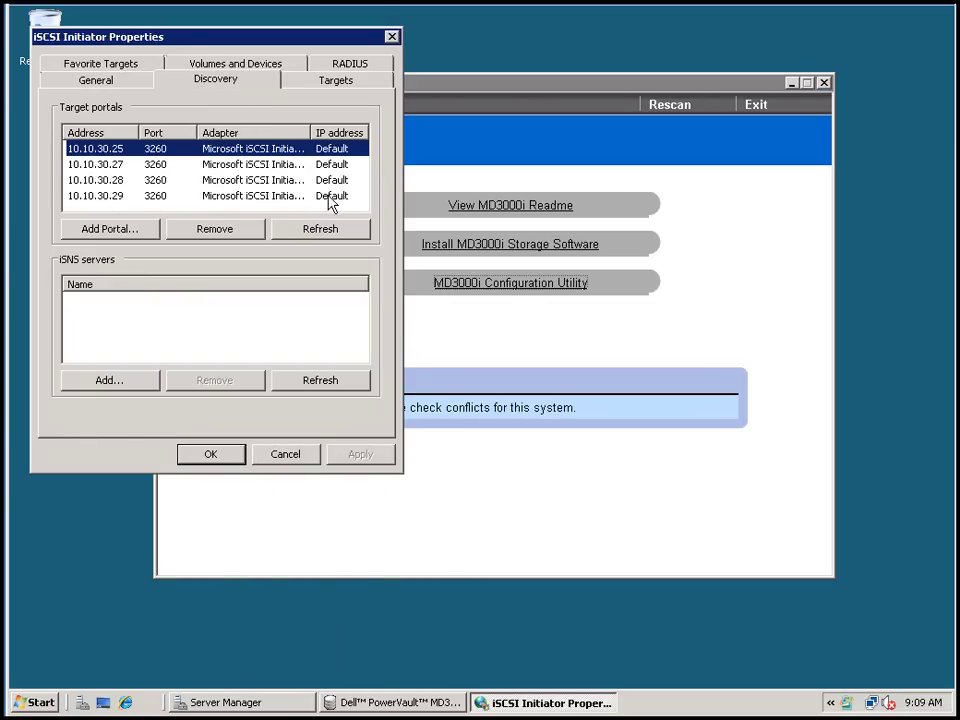
{"action": "left_click", "coordinate": [318, 82]}
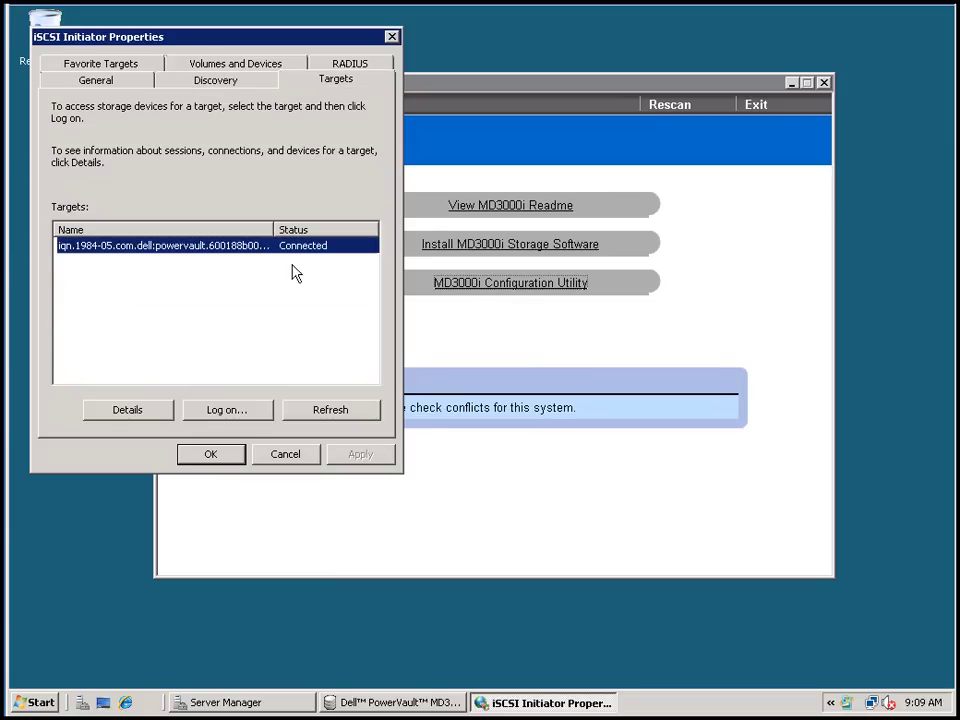
{"action": "left_click", "coordinate": [213, 456]}
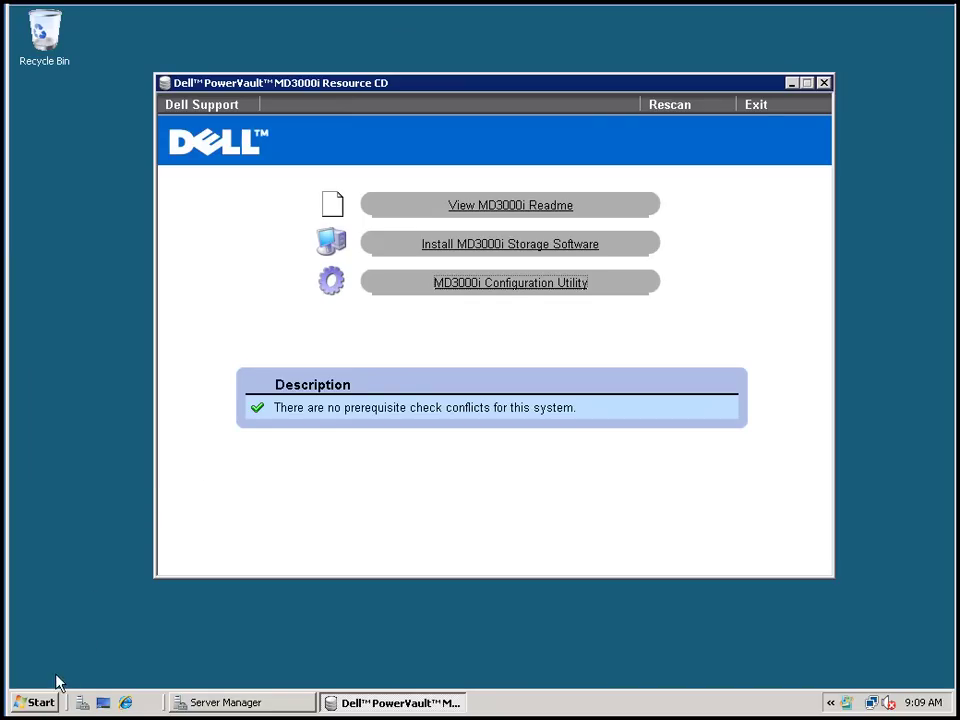
Launch Modular Disk Storage Manager Client for r2md3000i and dismiss the Initial Setup Tasks list.
{"action": "left_click", "coordinate": [40, 701]}
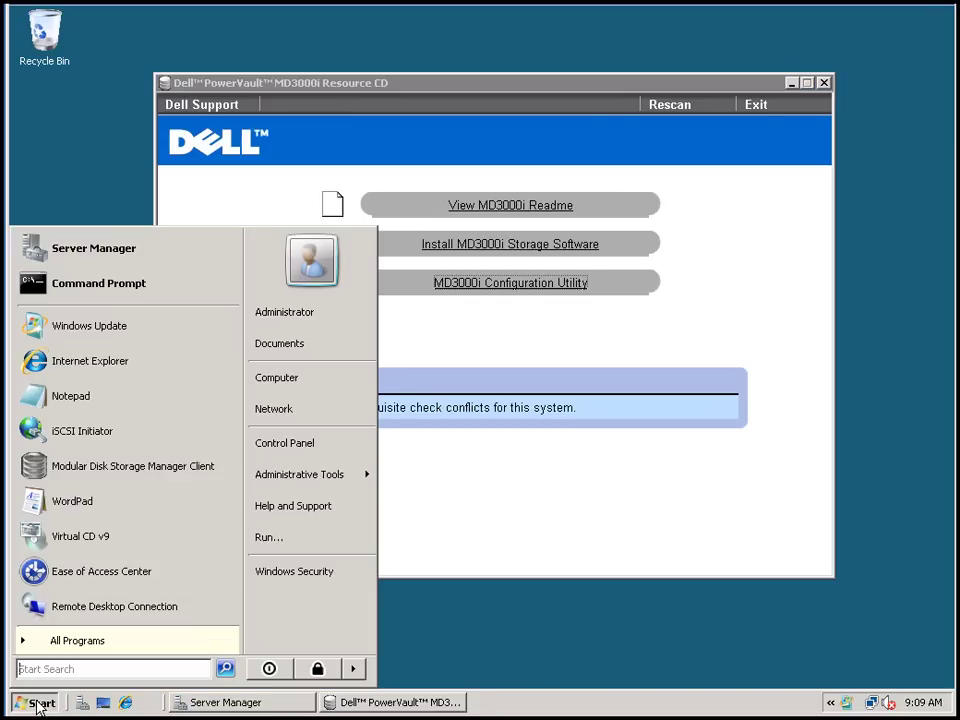
{"action": "left_click", "coordinate": [104, 468]}
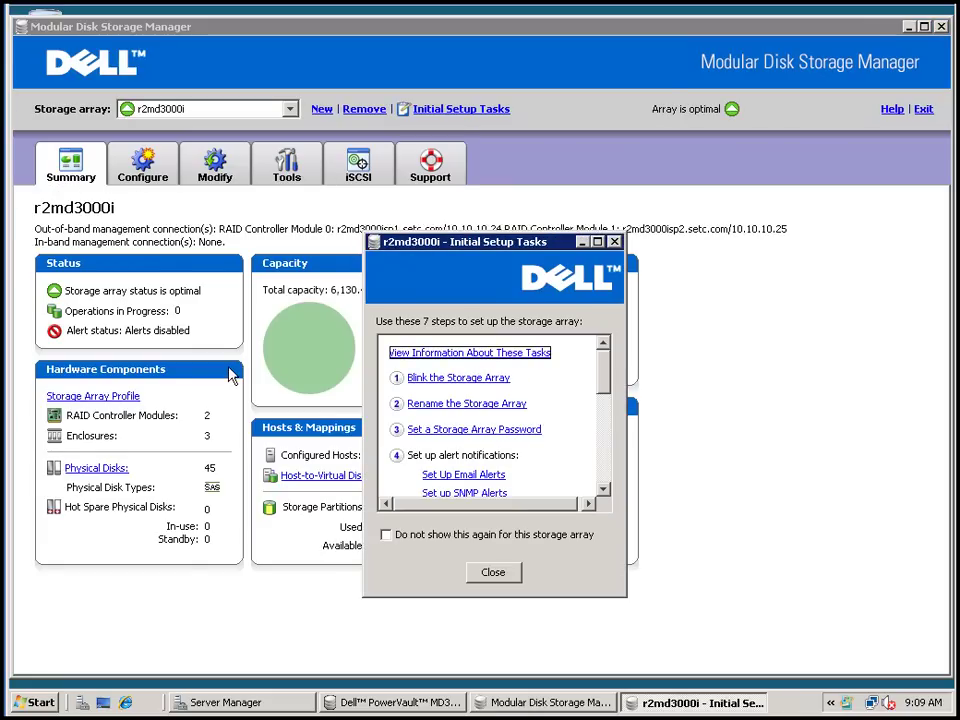
{"action": "left_click", "coordinate": [494, 574]}
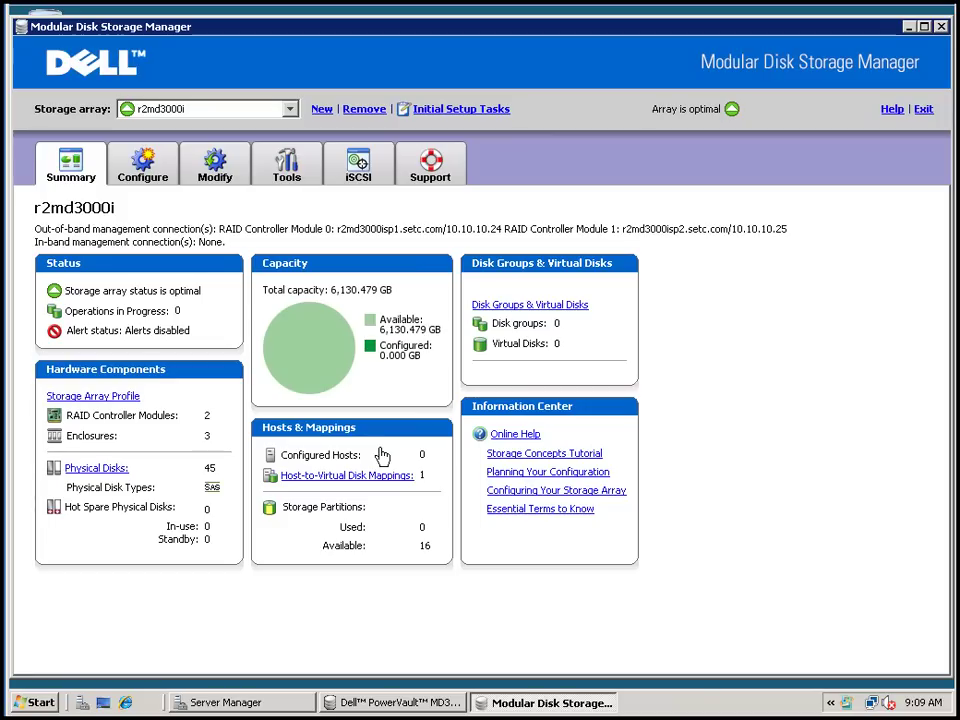
From the Configure tab, automatically configure host access for host WIN-O1KJAG8XZ88.
{"action": "left_click", "coordinate": [146, 170]}
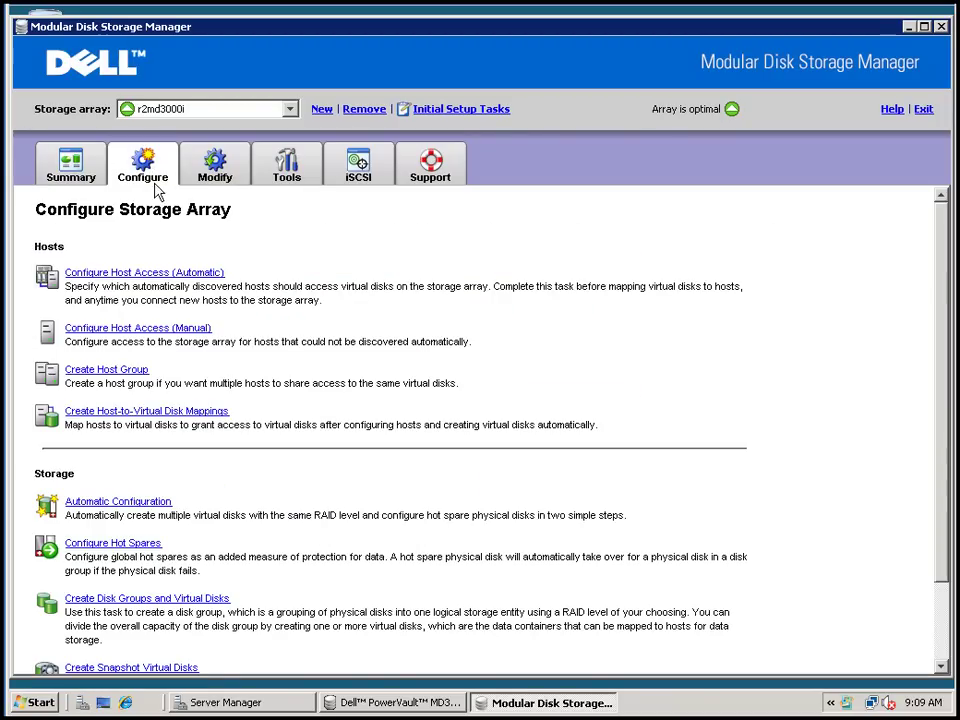
{"action": "left_click", "coordinate": [188, 274]}
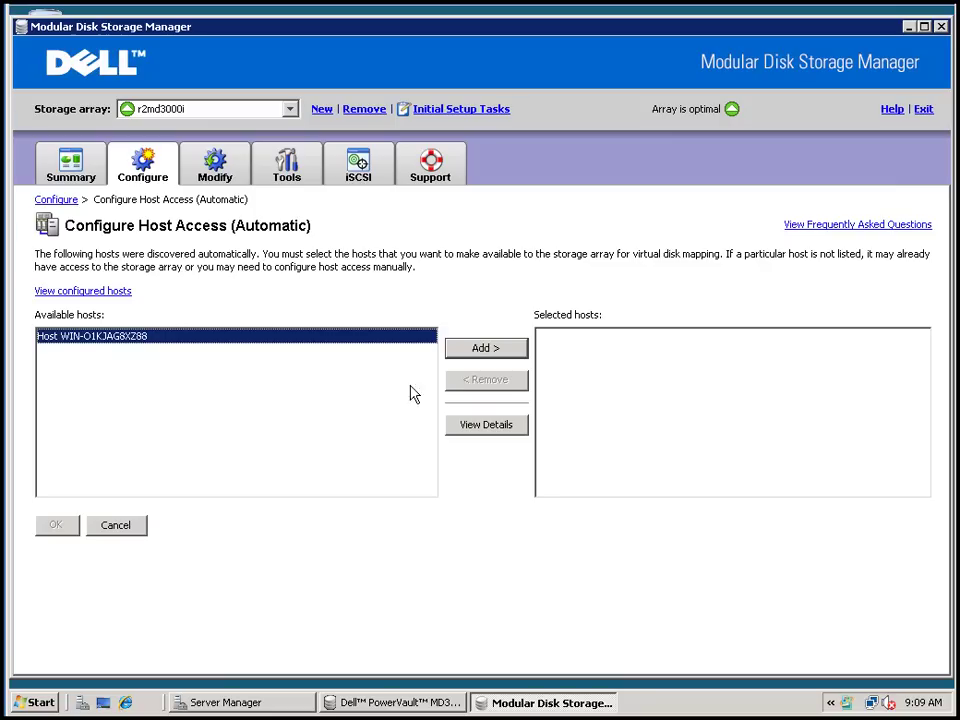
{"action": "left_click", "coordinate": [476, 352]}
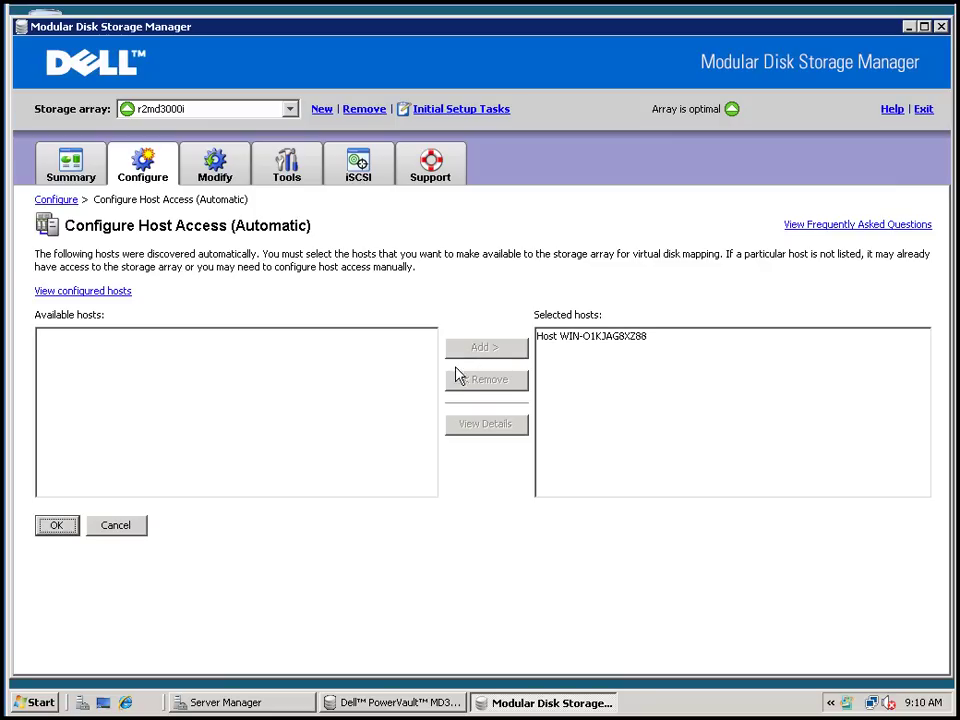
{"action": "left_click", "coordinate": [58, 527]}
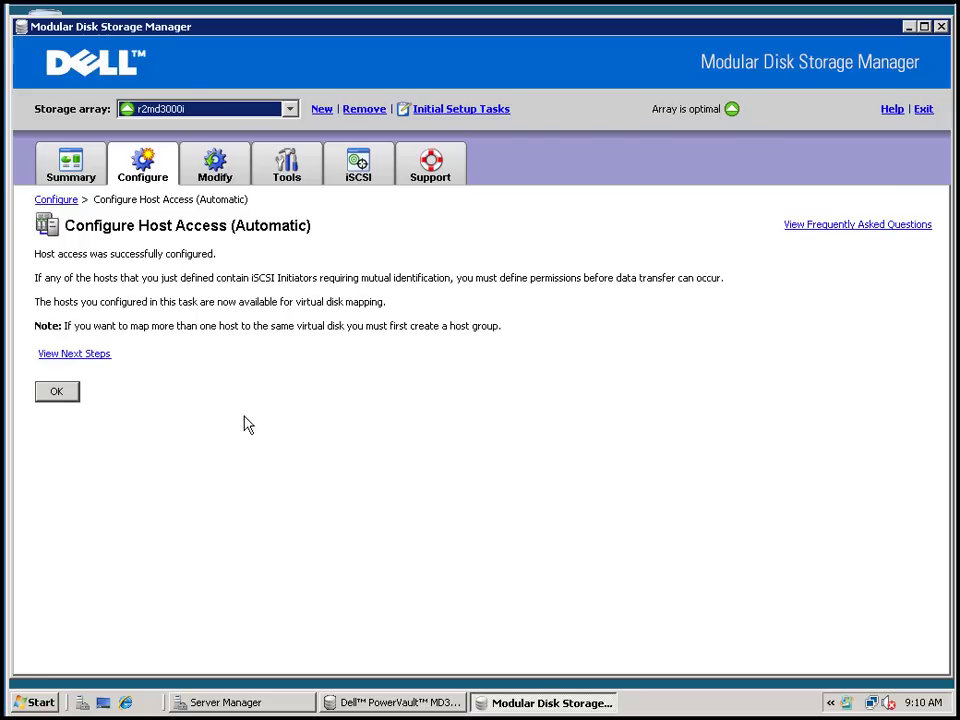
{"action": "left_click", "coordinate": [60, 393]}
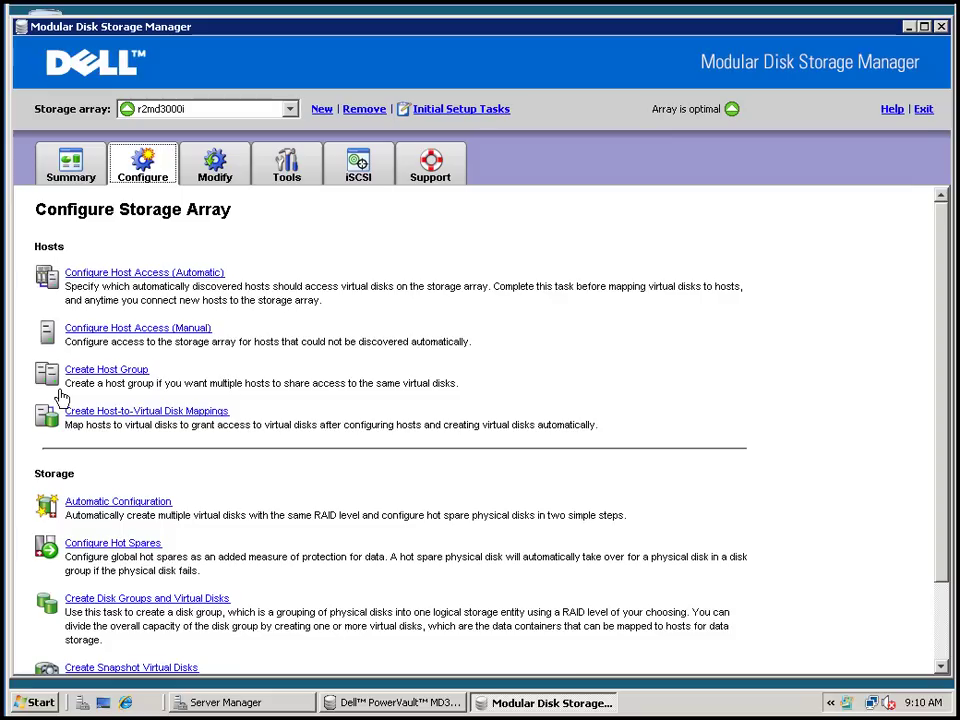
{"action": "left_click", "coordinate": [160, 274]}
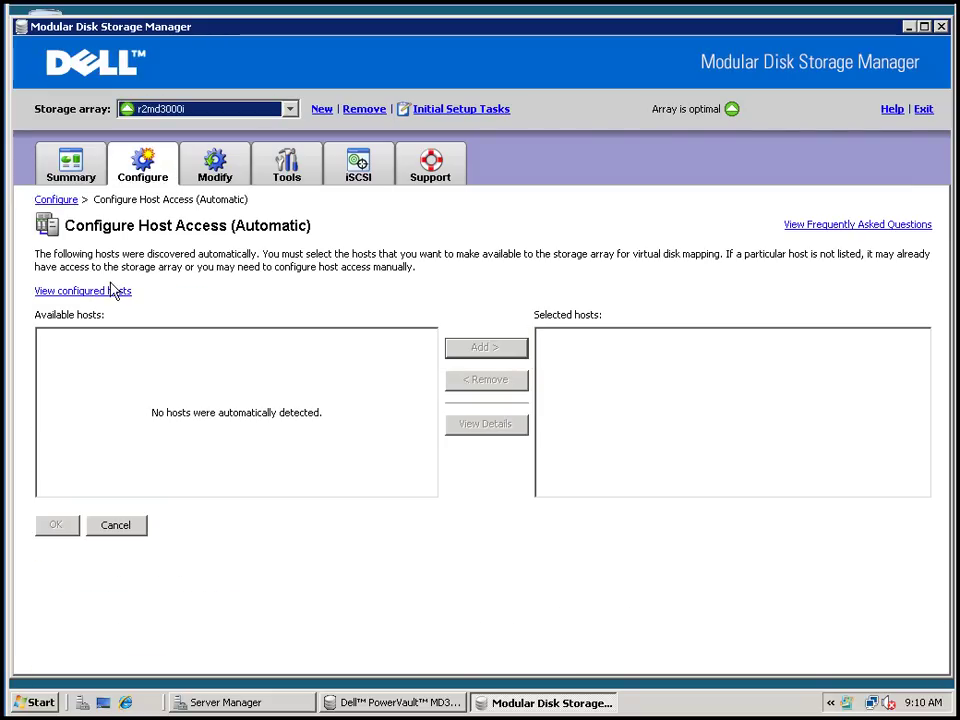
{"action": "left_click", "coordinate": [108, 292]}
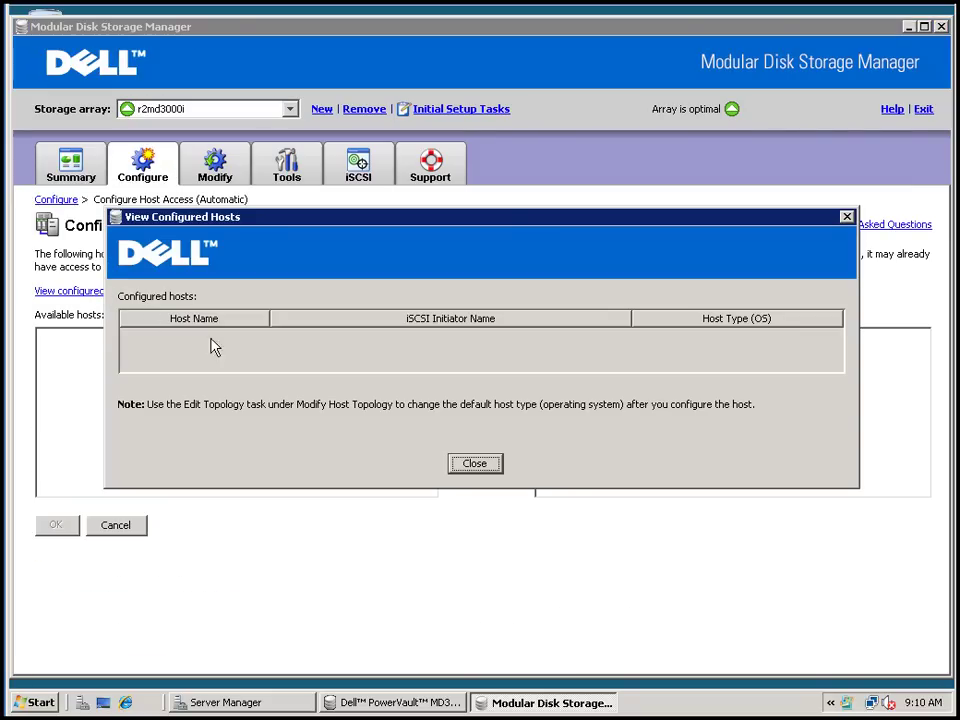
{"action": "left_click", "coordinate": [490, 466]}
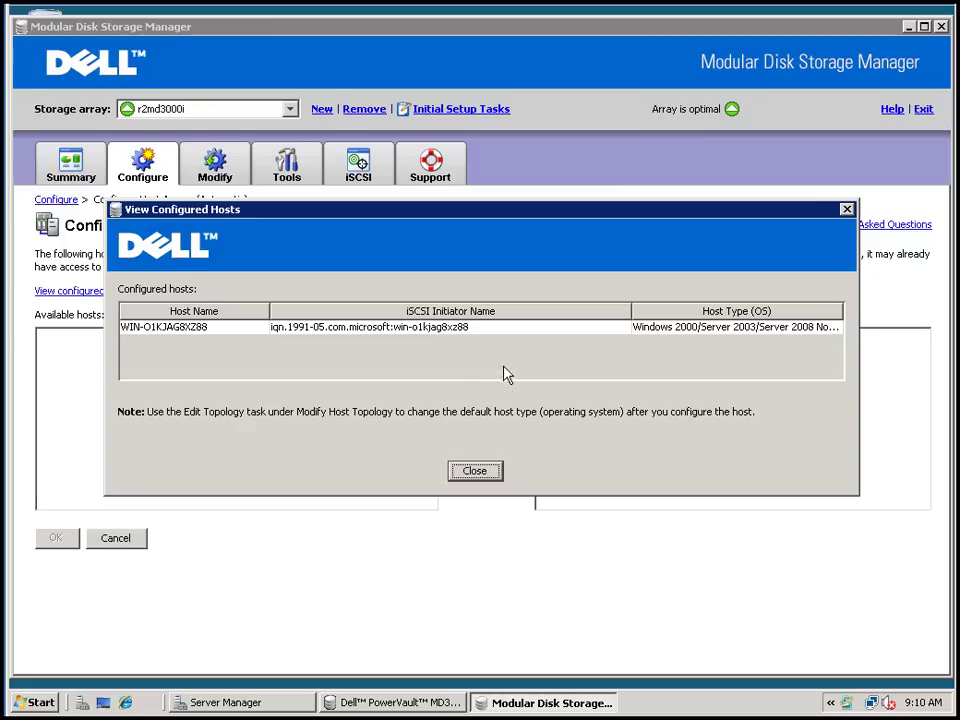
{"action": "left_click", "coordinate": [484, 470]}
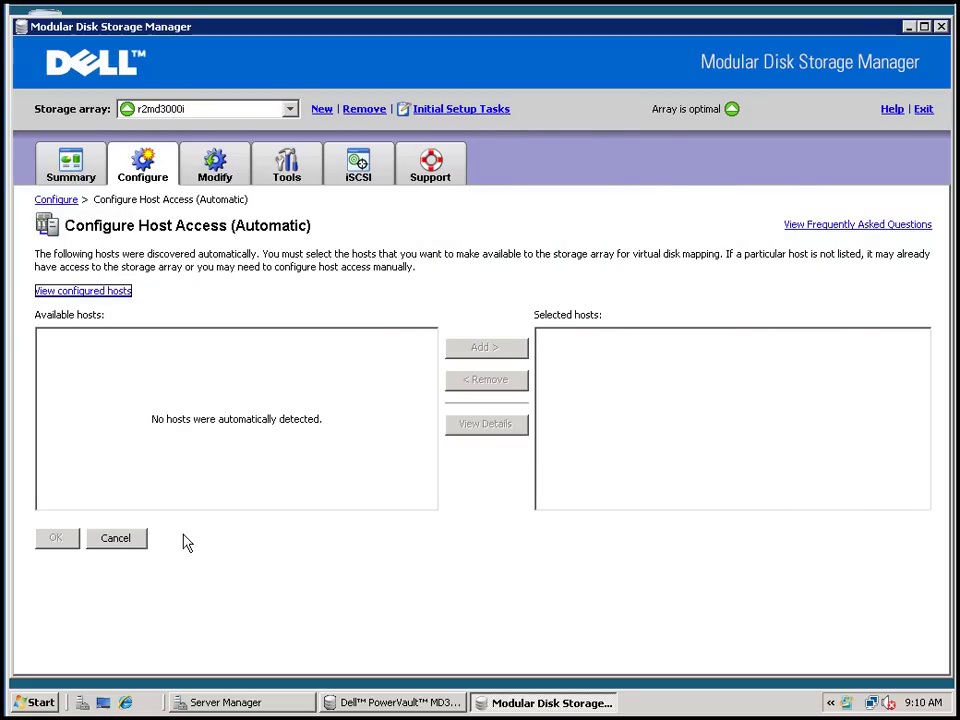
{"action": "left_click", "coordinate": [143, 172]}
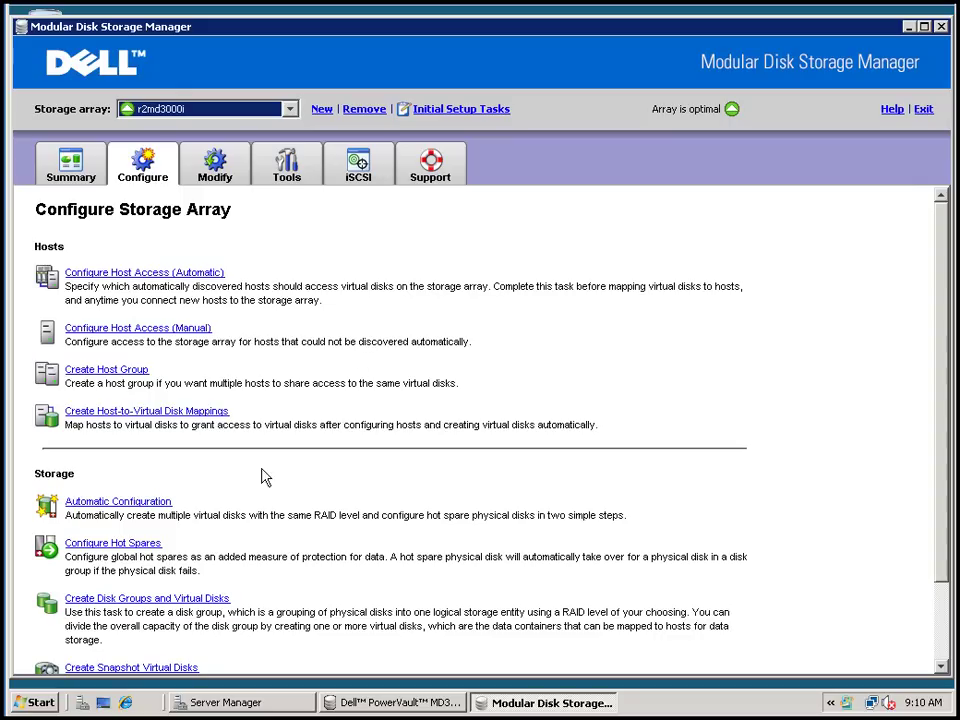
Start Create Disk Groups and Virtual Disks on unconfigured capacity with automatic physical disk selection.
{"action": "scroll", "coordinate": [193, 614], "scroll_direction": "down", "scroll_amount": 2}
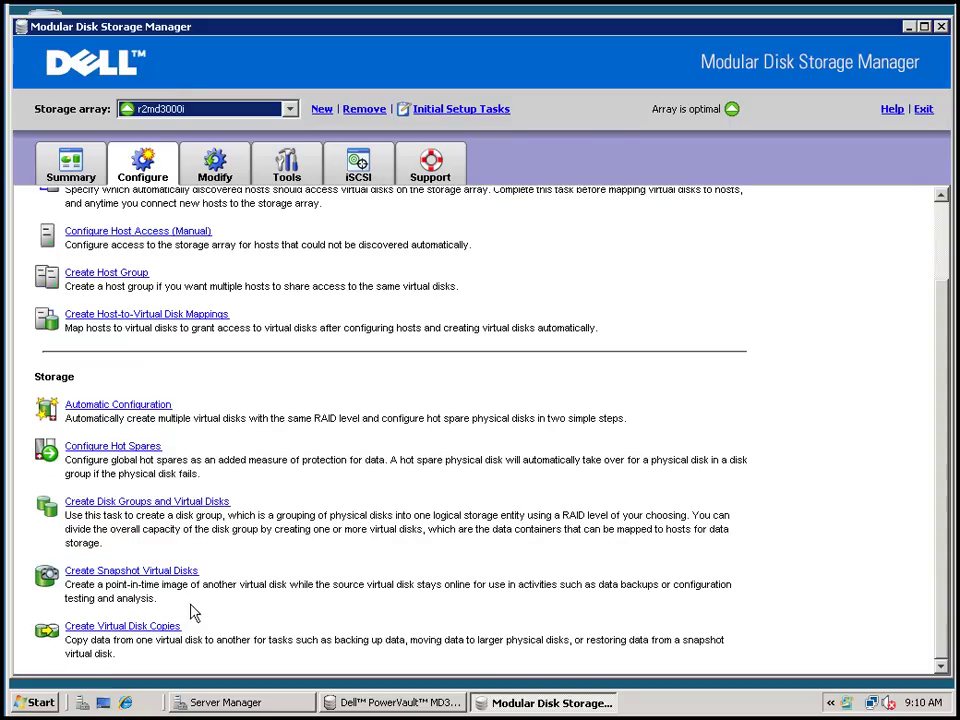
{"action": "left_click", "coordinate": [157, 505]}
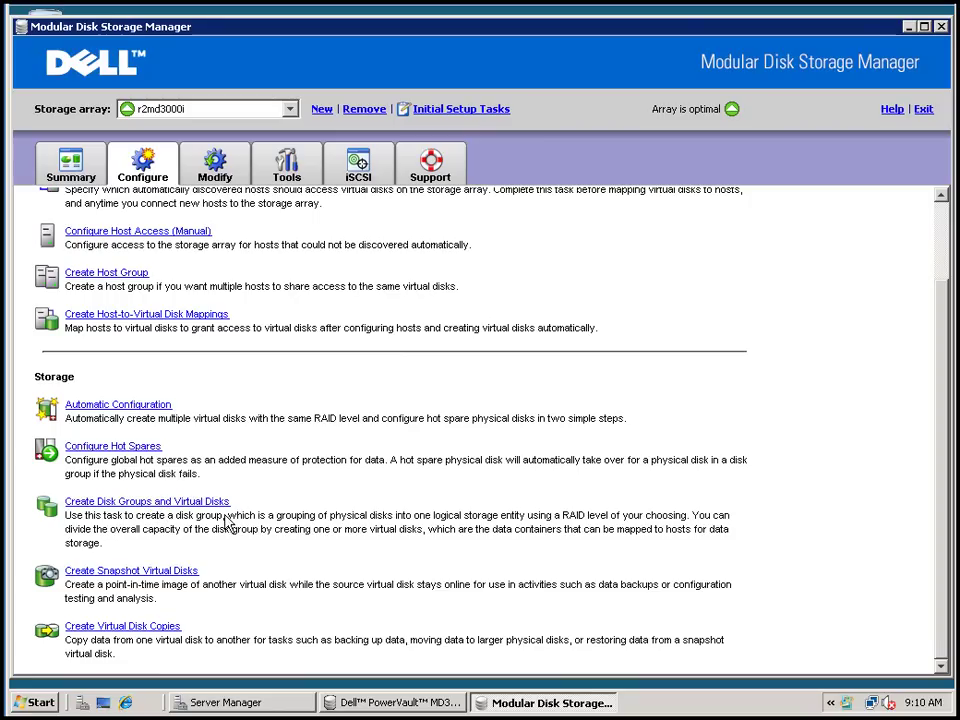
{"action": "left_click", "coordinate": [159, 507]}
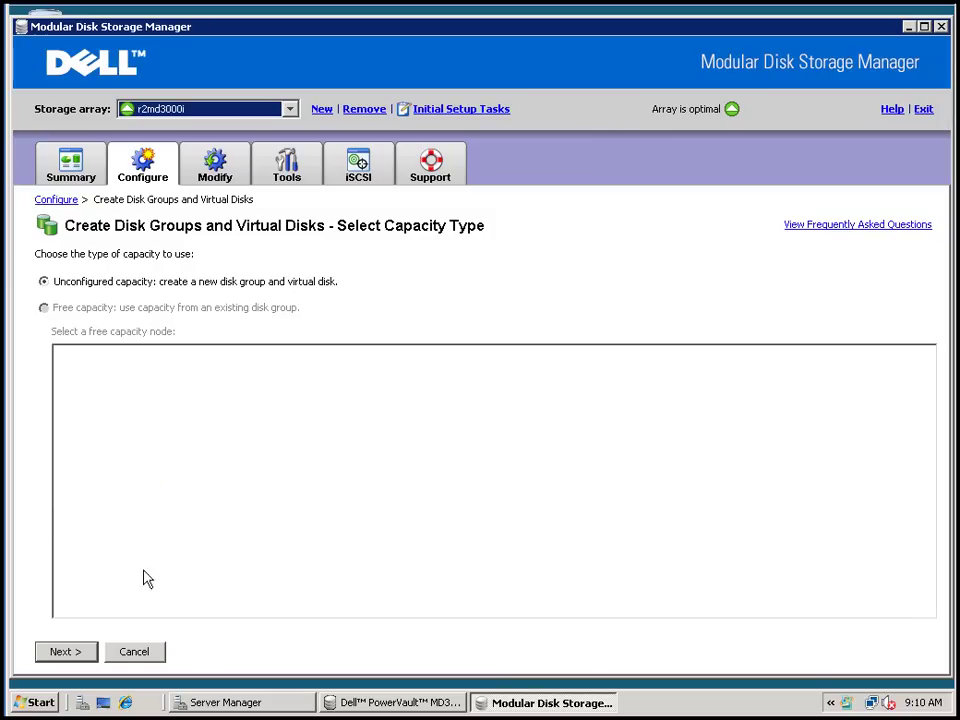
{"action": "left_click", "coordinate": [68, 652]}
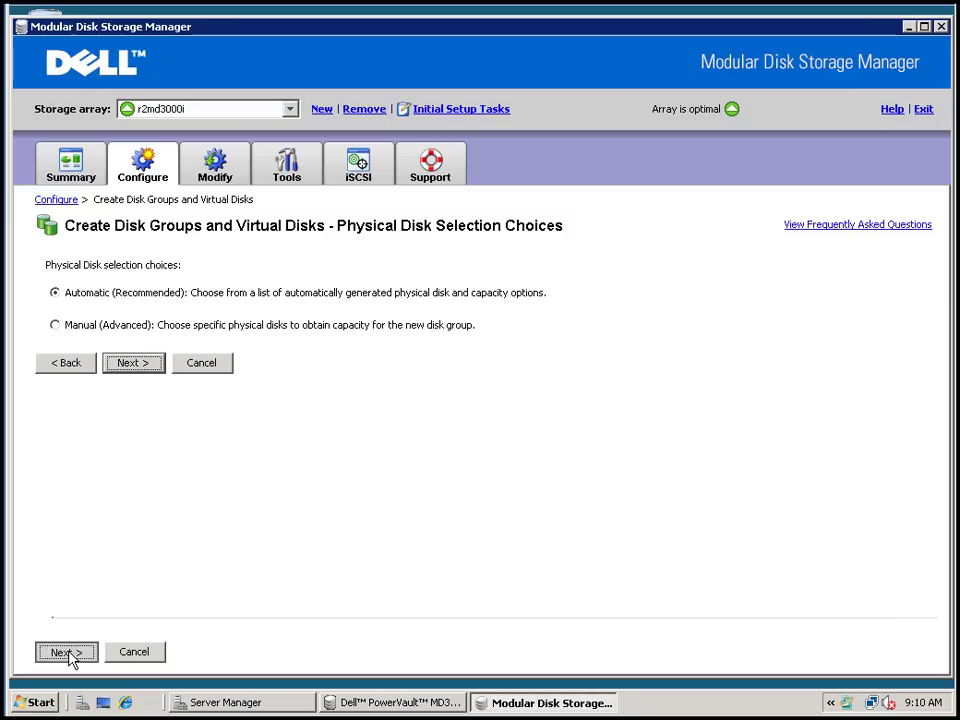
{"action": "left_click", "coordinate": [156, 366]}
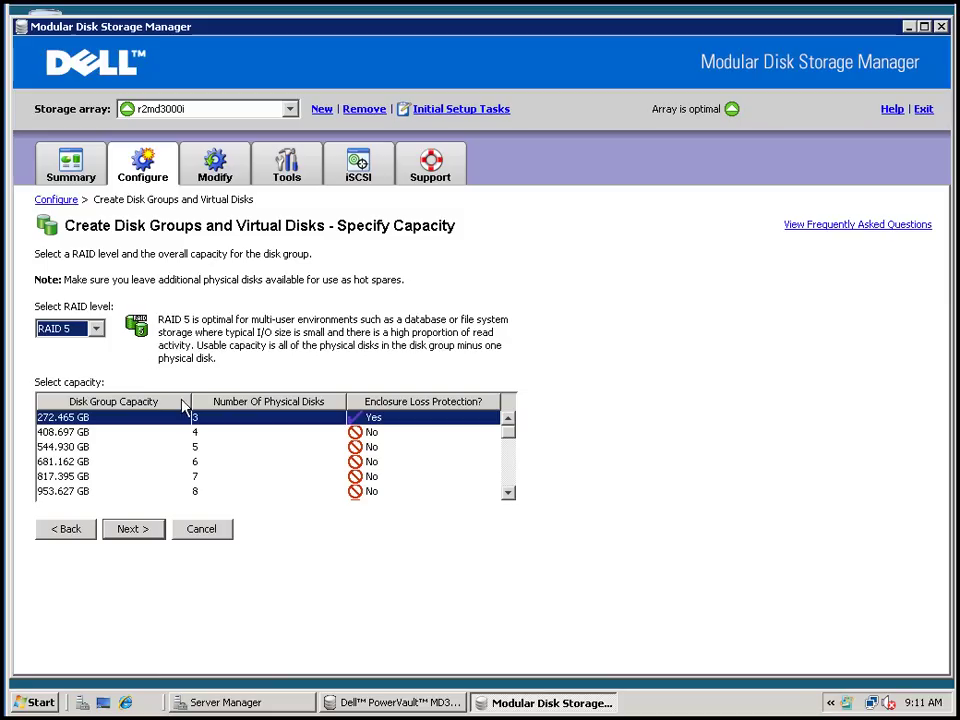
Keep RAID 5 and pick the 408.697 GB four-disk capacity.
{"action": "left_click", "coordinate": [95, 330]}
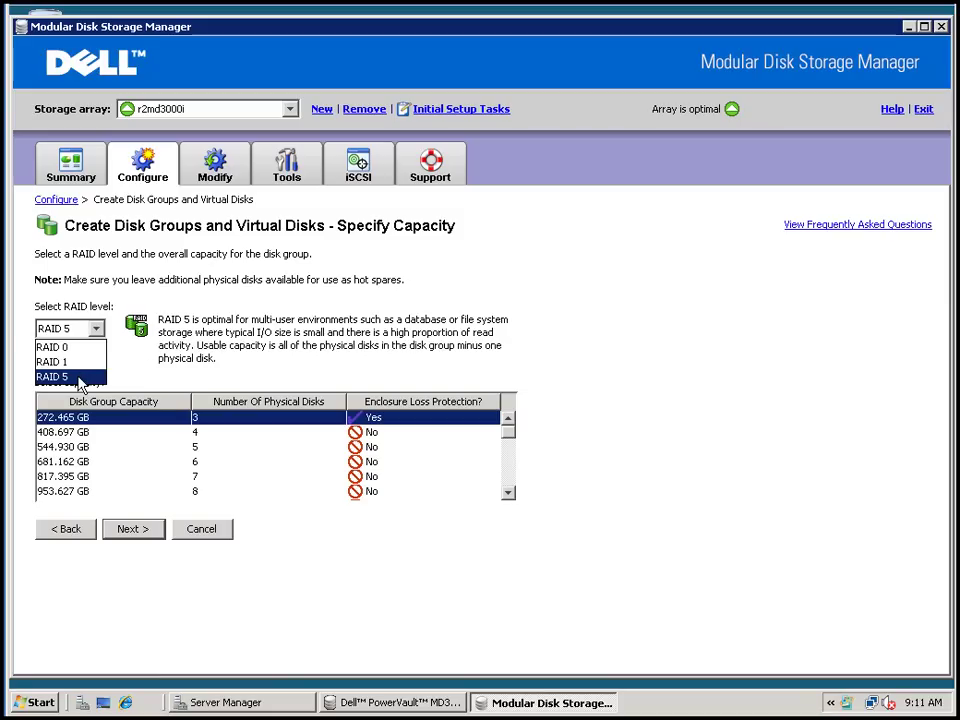
{"action": "left_click", "coordinate": [78, 377]}
{"action": "left_click", "coordinate": [70, 431]}
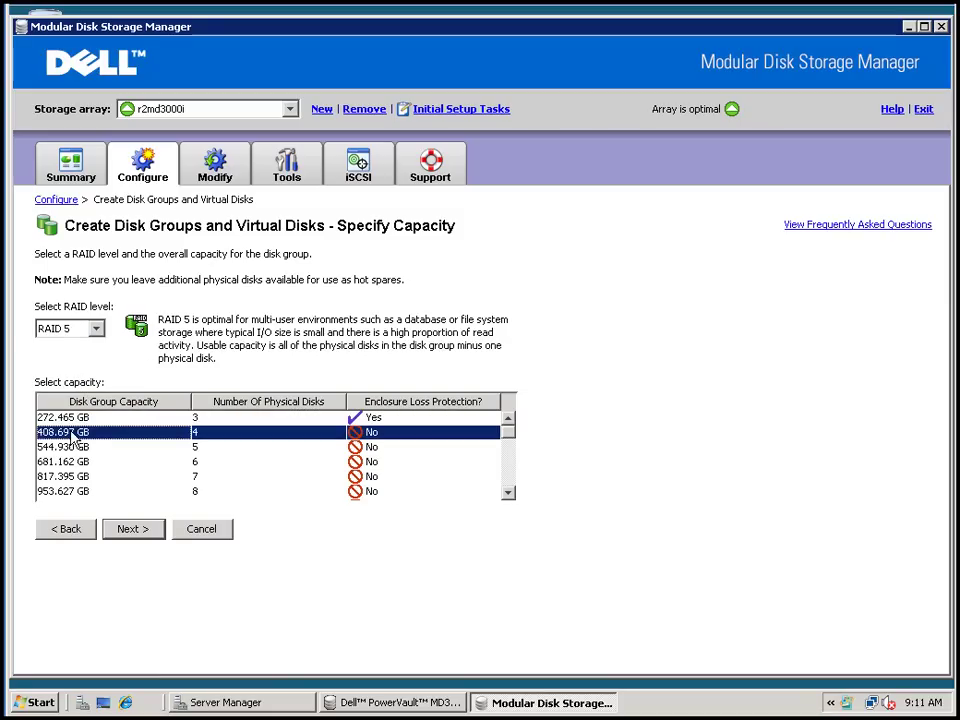
{"action": "left_click", "coordinate": [134, 529]}
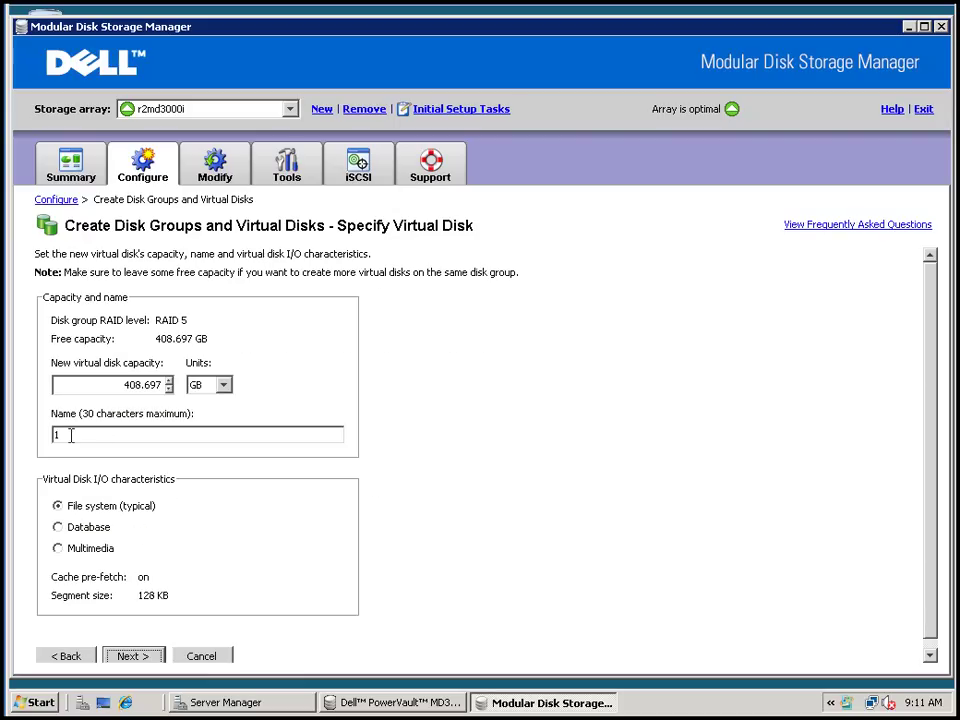
Name the virtual disk mdcu-test-lun, map it to the server, decline another disk, then minimize.
{"action": "left_click_drag", "start_coordinate": [71, 433], "coordinate": [45, 437]}
{"action": "type", "text": "mdcu-test-lun"}
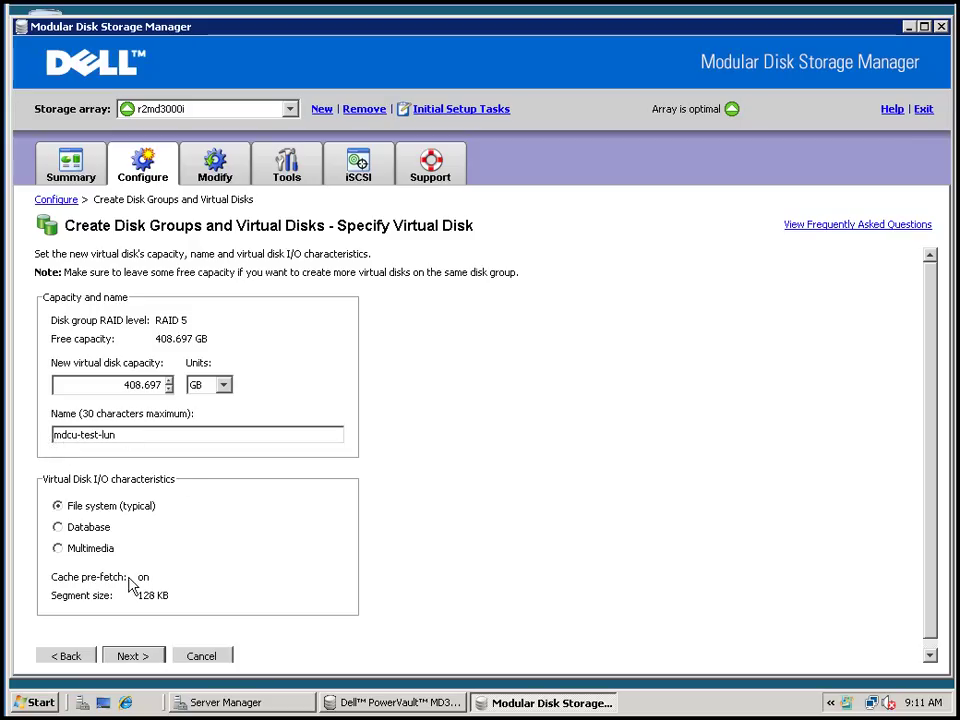
{"action": "left_click", "coordinate": [136, 656]}
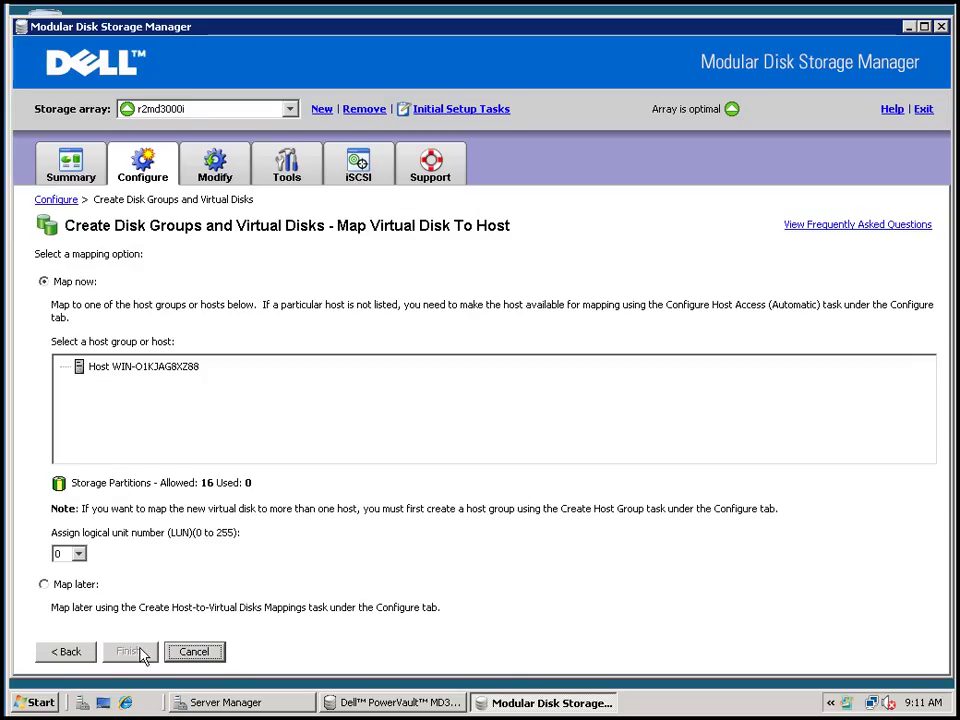
{"action": "left_click", "coordinate": [134, 369]}
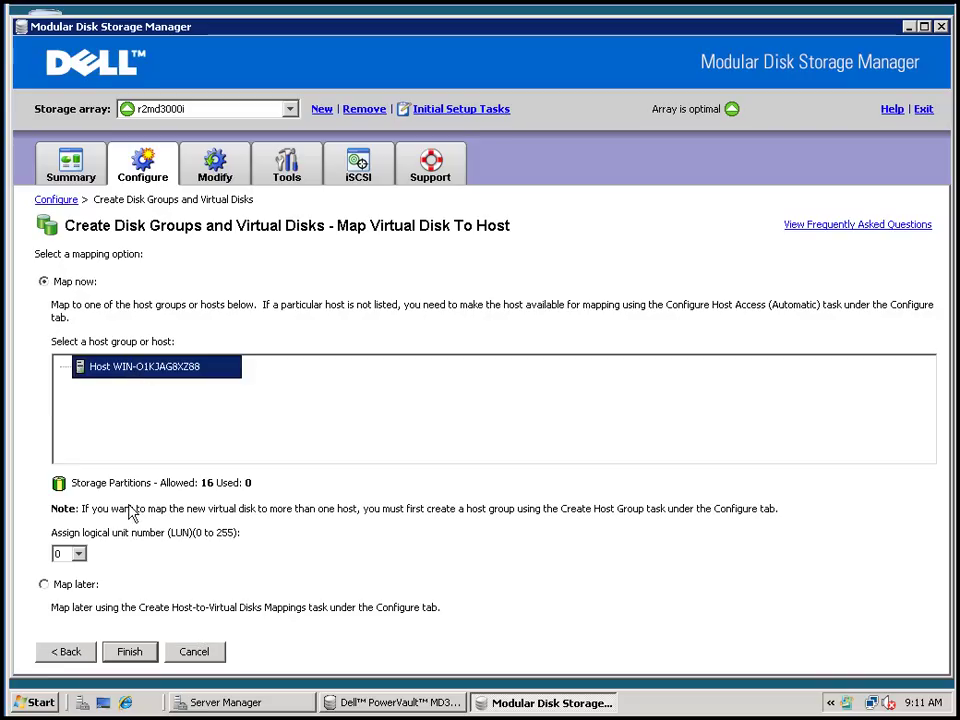
{"action": "left_click", "coordinate": [130, 652]}
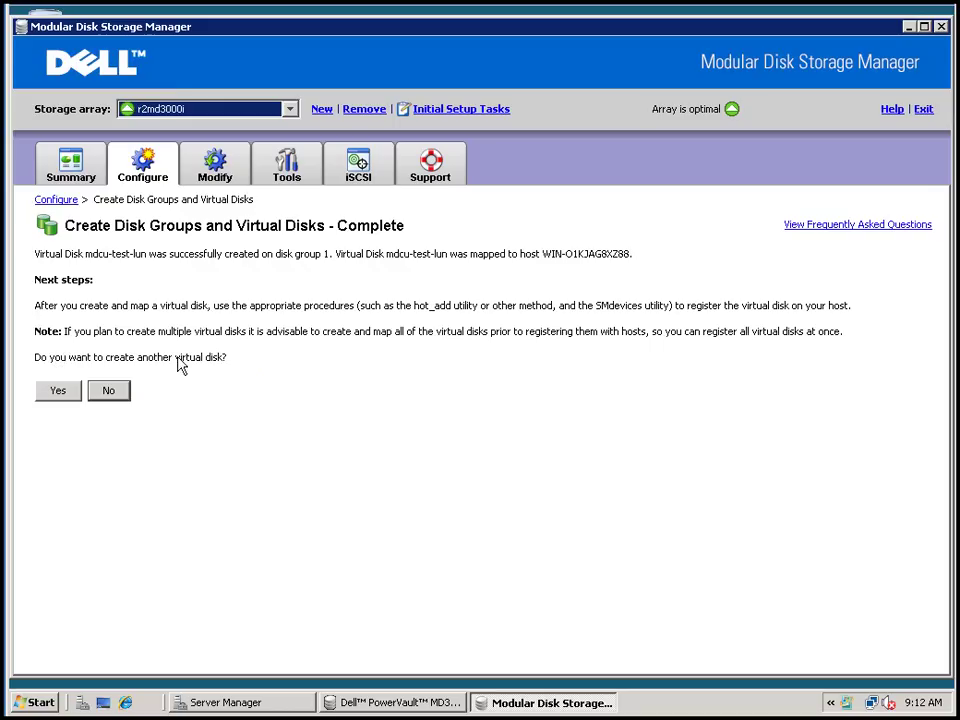
{"action": "left_click", "coordinate": [110, 392]}
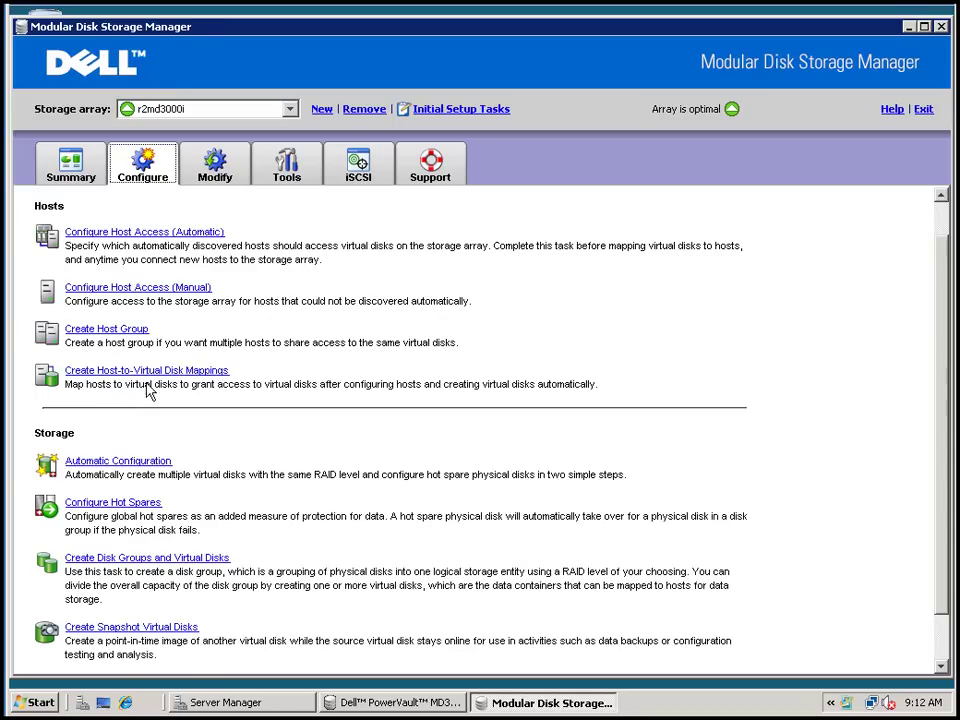
{"action": "left_click", "coordinate": [909, 26]}
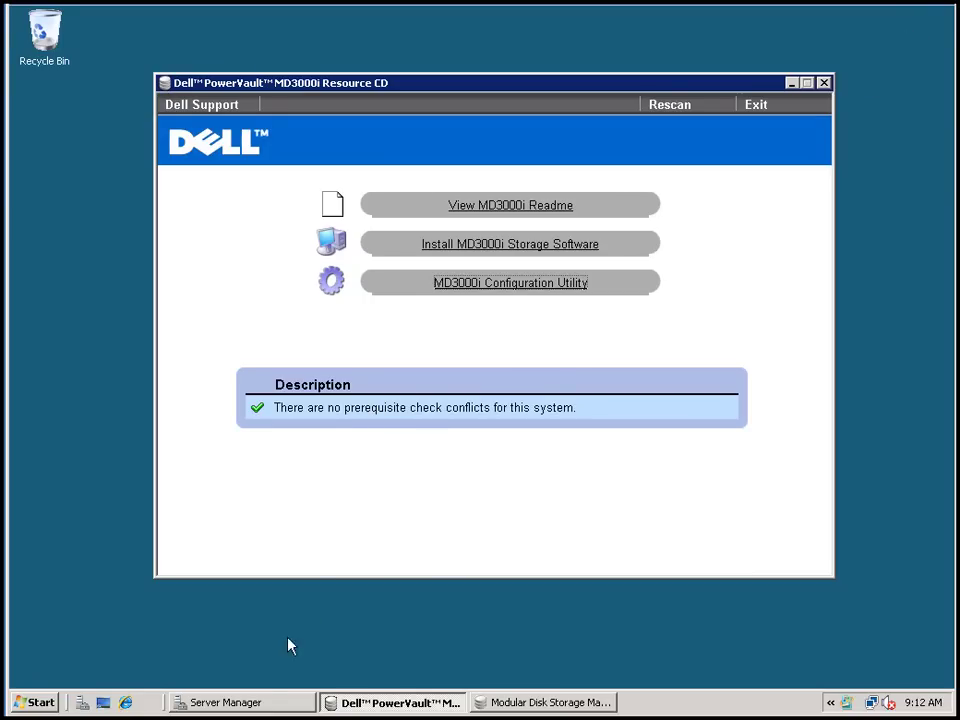
Show Storage > Disk Management in Server Manager, listing offline Disks 3–7 and Disk 8 (C:).
{"action": "left_click", "coordinate": [249, 707]}
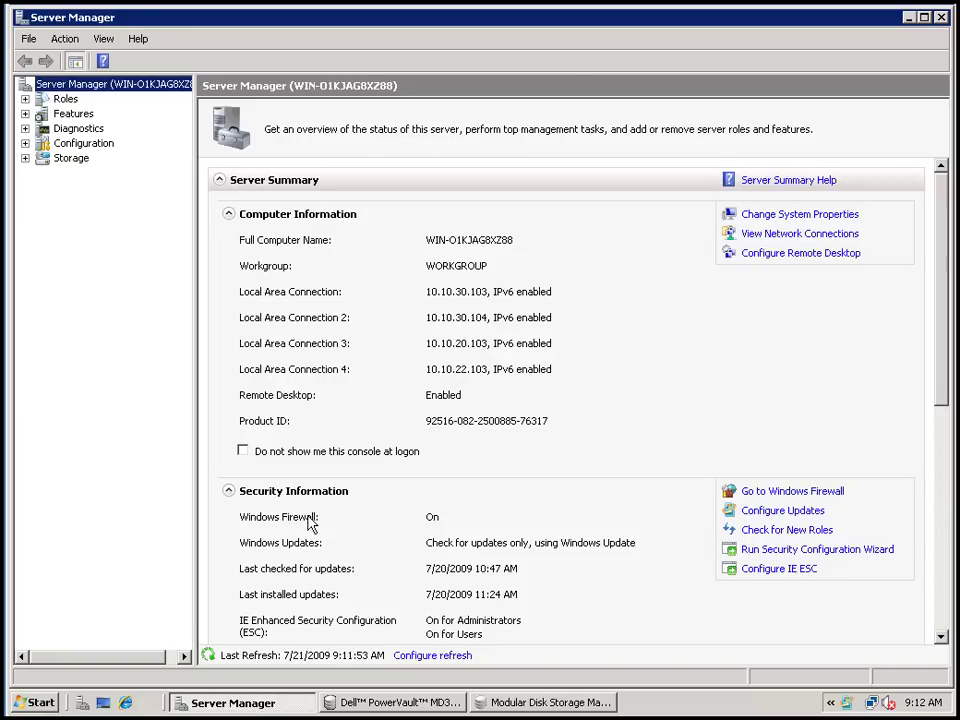
{"action": "left_click", "coordinate": [25, 158]}
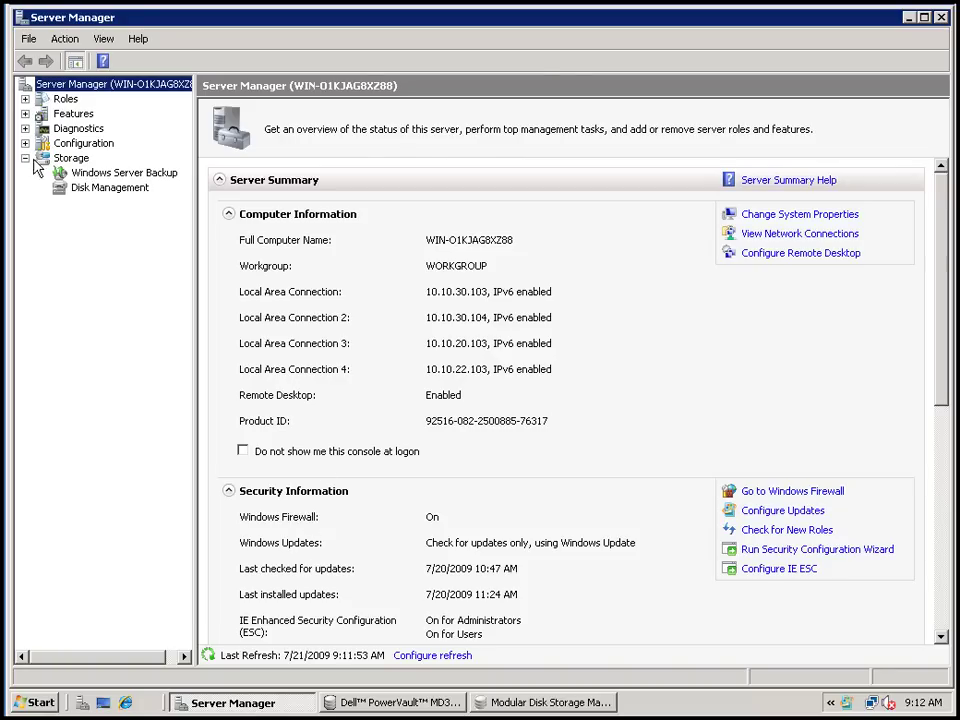
{"action": "left_click", "coordinate": [82, 189]}
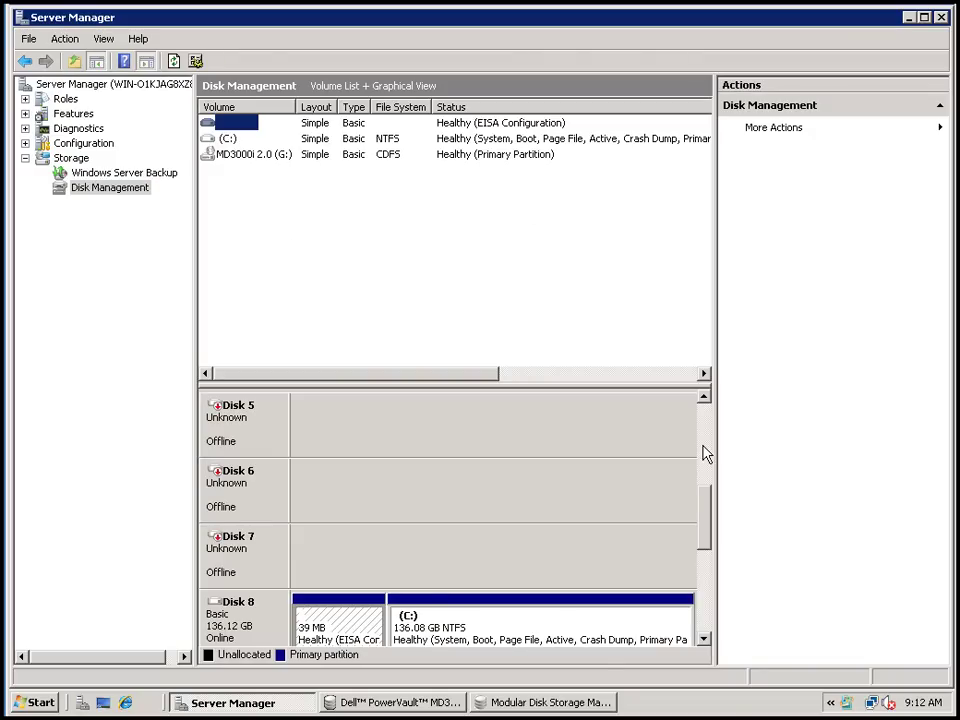
{"action": "left_click_drag", "start_coordinate": [708, 500], "coordinate": [703, 540]}
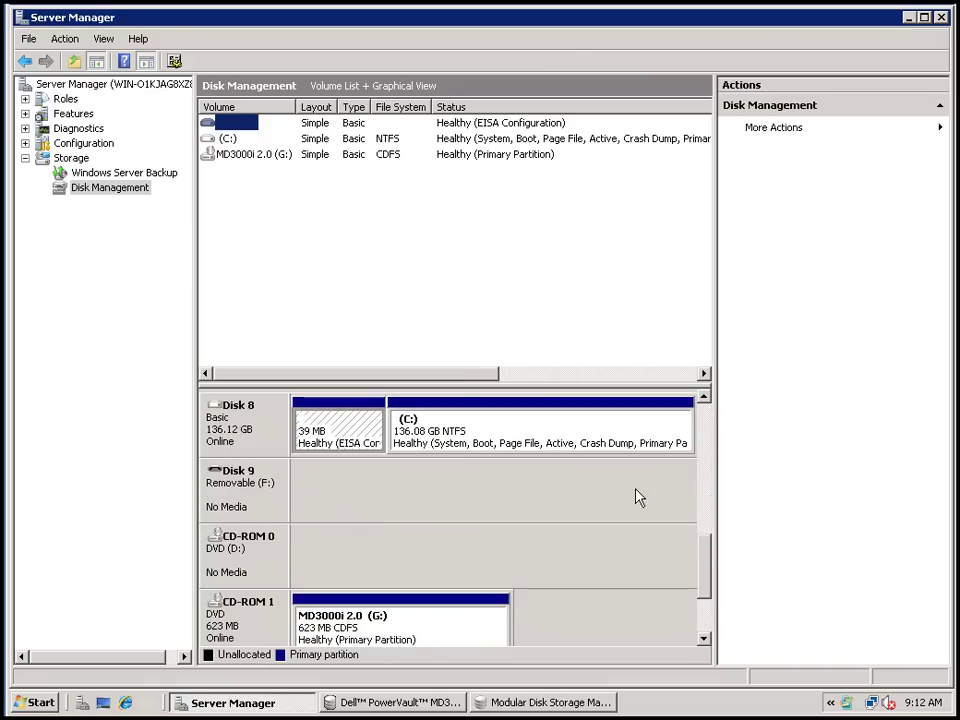
{"action": "right_click", "coordinate": [119, 192]}
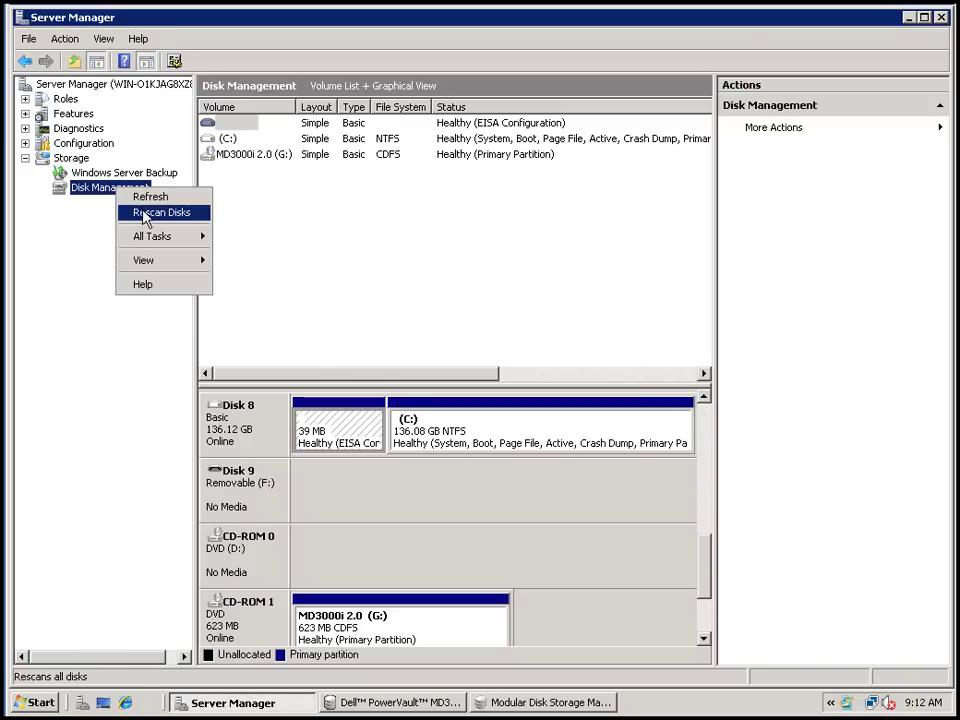
Rescan disks and bring the new 408.70 GB Disk 10 online.
{"action": "left_click", "coordinate": [146, 213]}
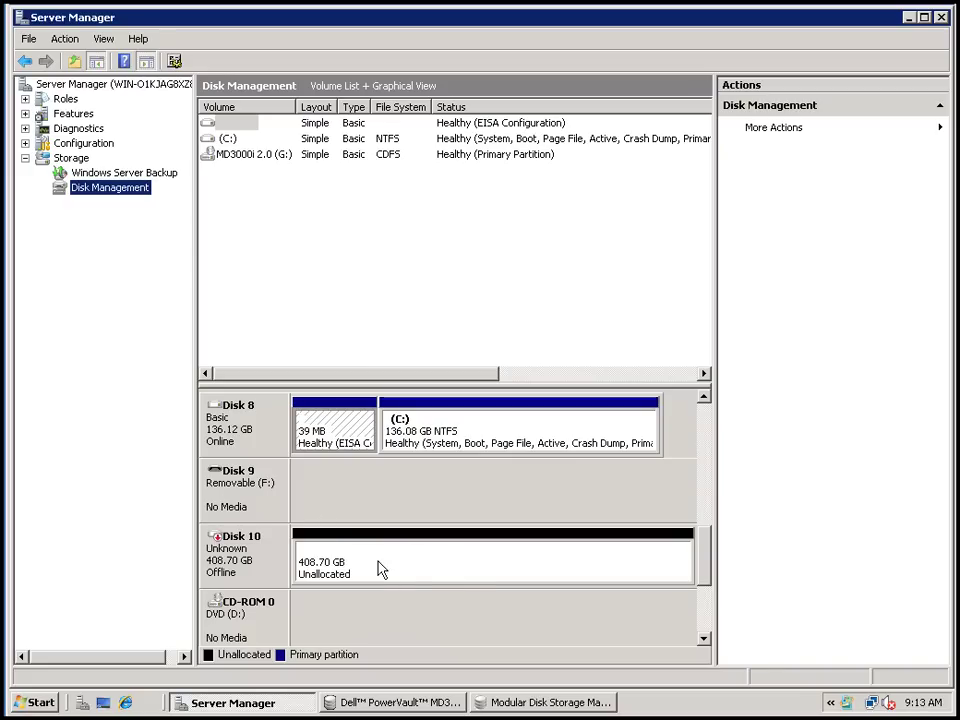
{"action": "right_click", "coordinate": [263, 557]}
{"action": "left_click", "coordinate": [285, 563]}
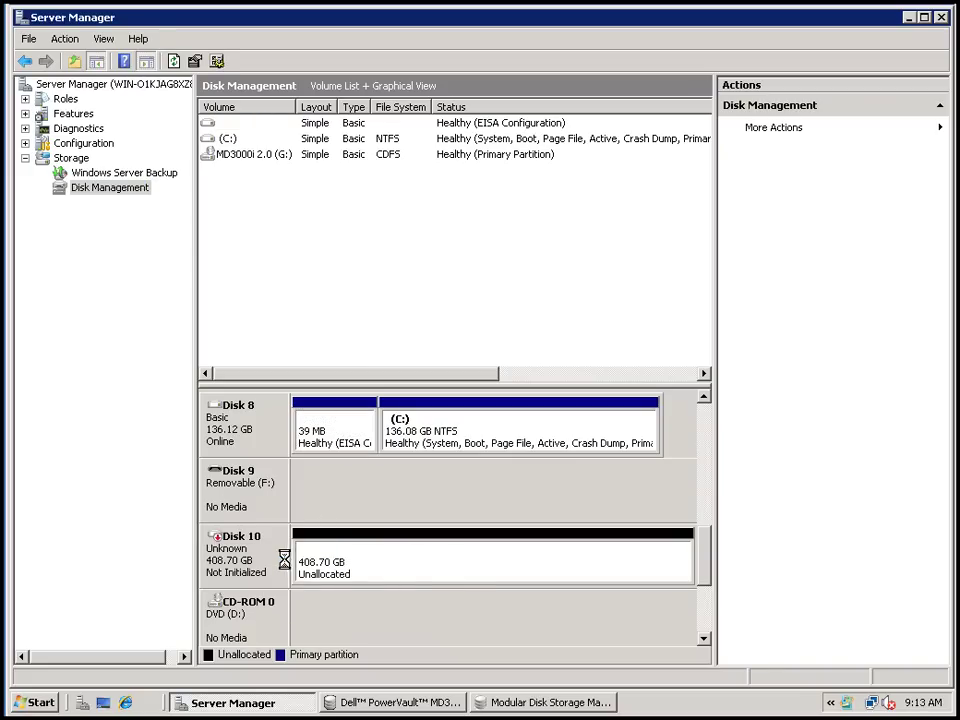